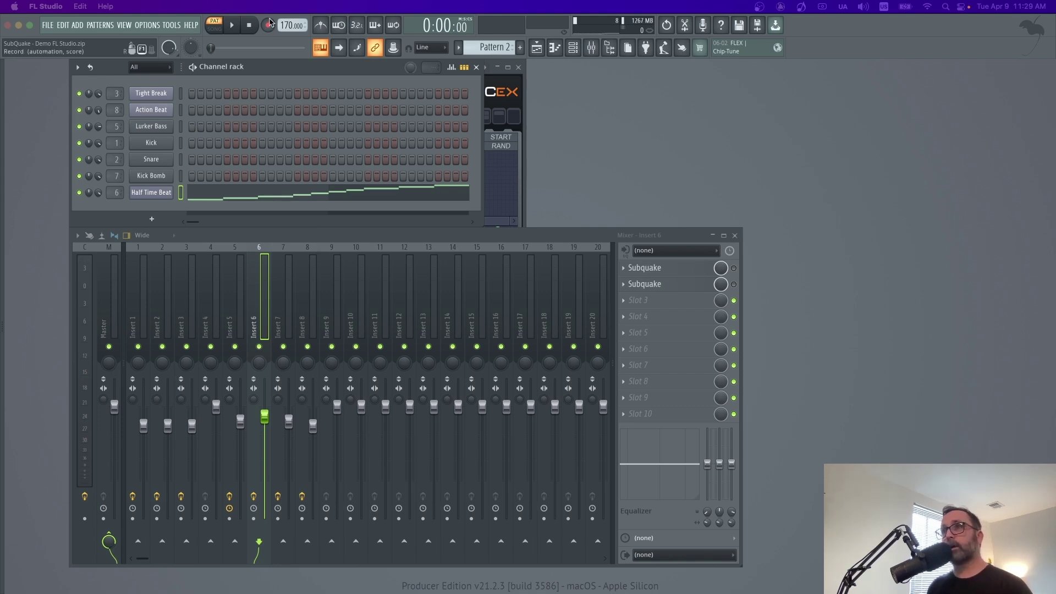
Start playback of Pattern 2 and lower the low-pass filter in Subquake's input section.
left_click(233, 26)
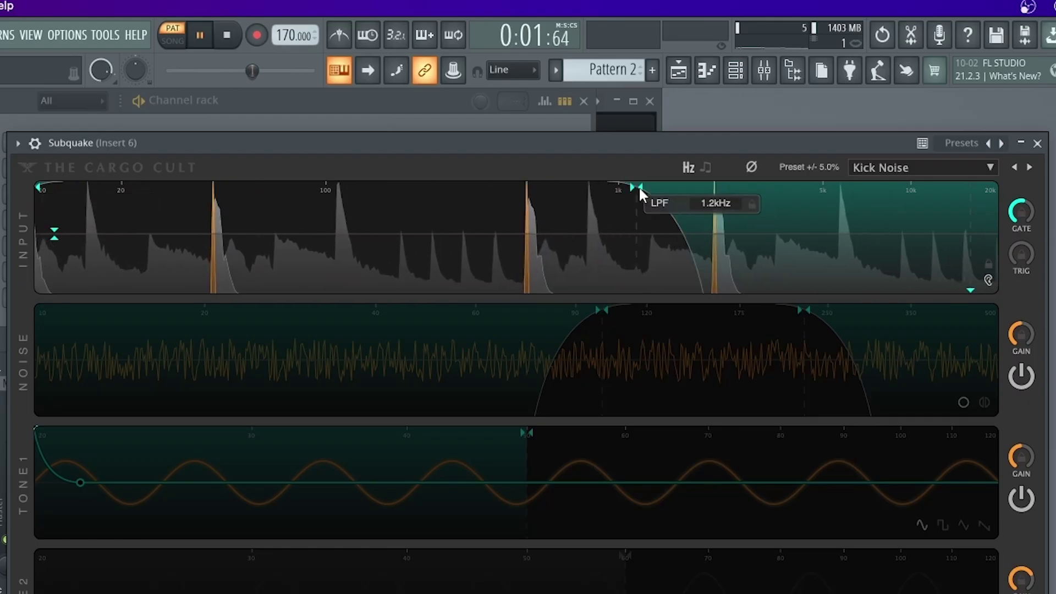
left_click_drag(635, 187, 417, 141)
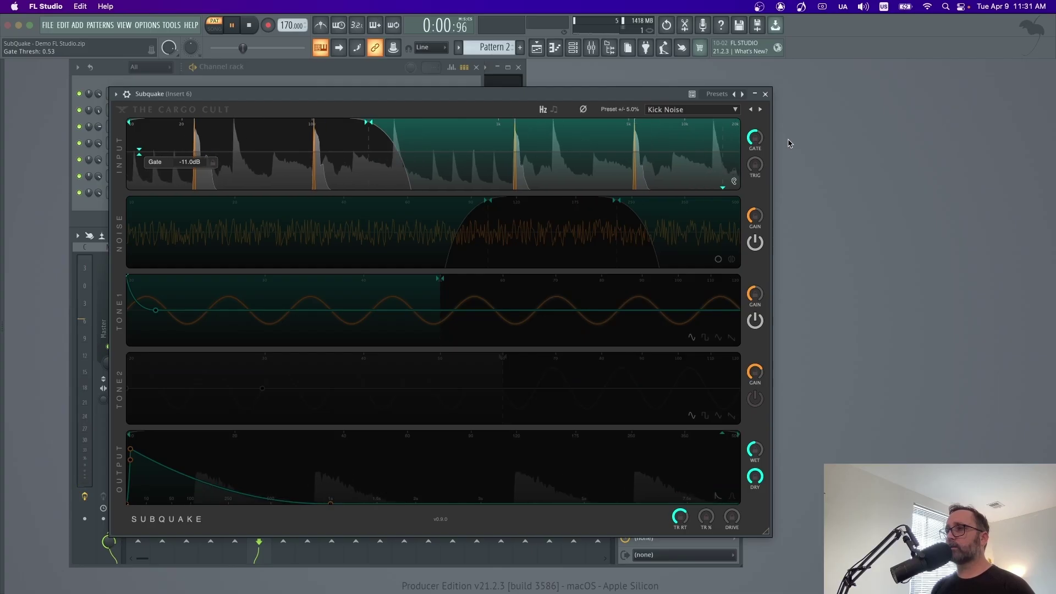
mouse_move(1032, 221)
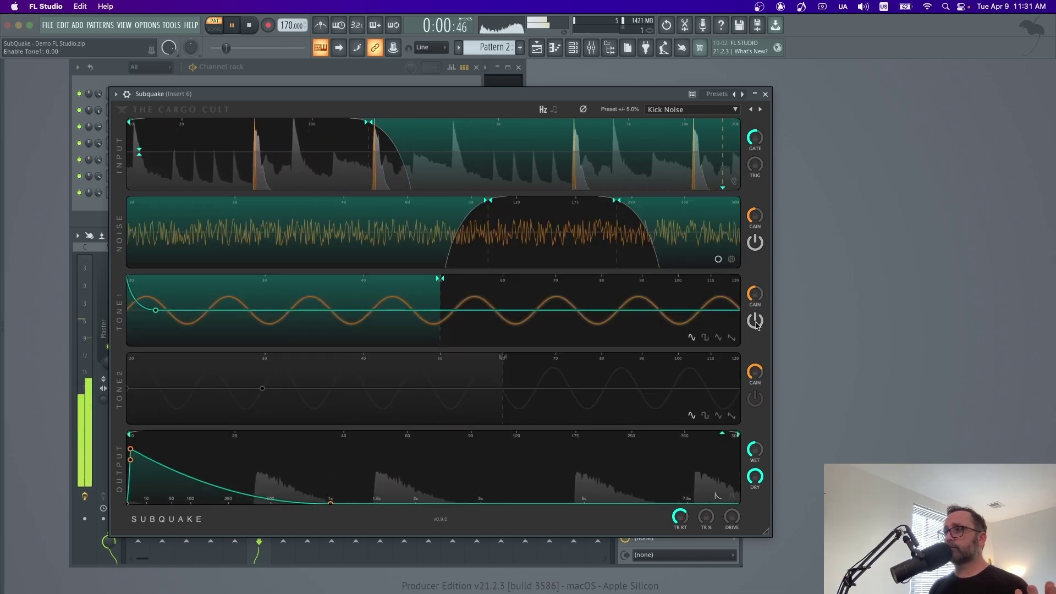
Turn off Tone 1, bring the dry level fully down, and sweep the noise layer's high-pass and low-pass filters.
left_click(756, 322)
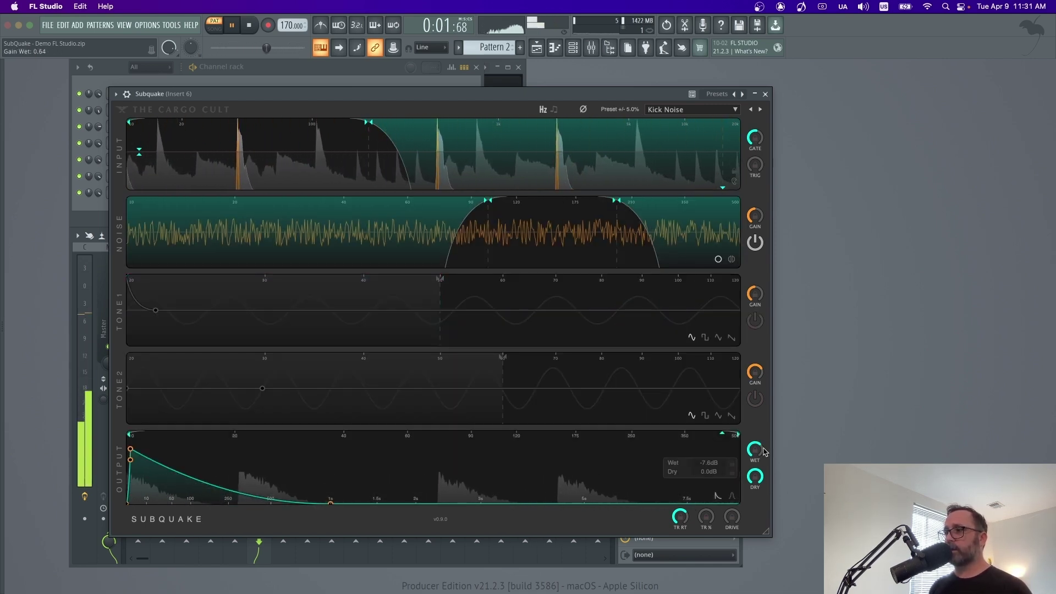
mouse_move(756, 482)
left_click_drag(756, 482, 759, 528)
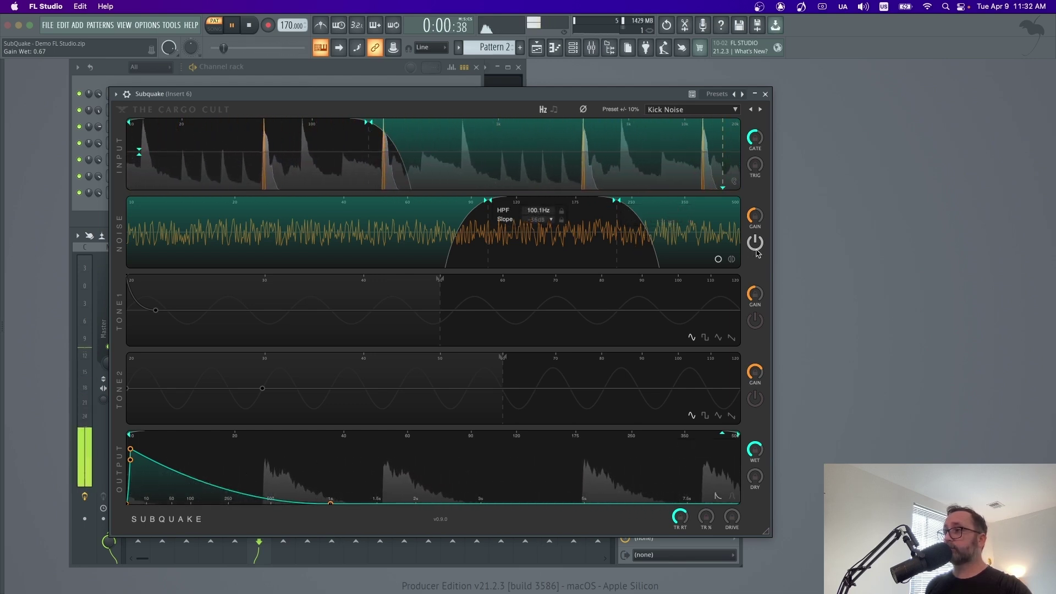
left_click_drag(603, 205, 560, 266)
left_click_drag(708, 198, 310, 190)
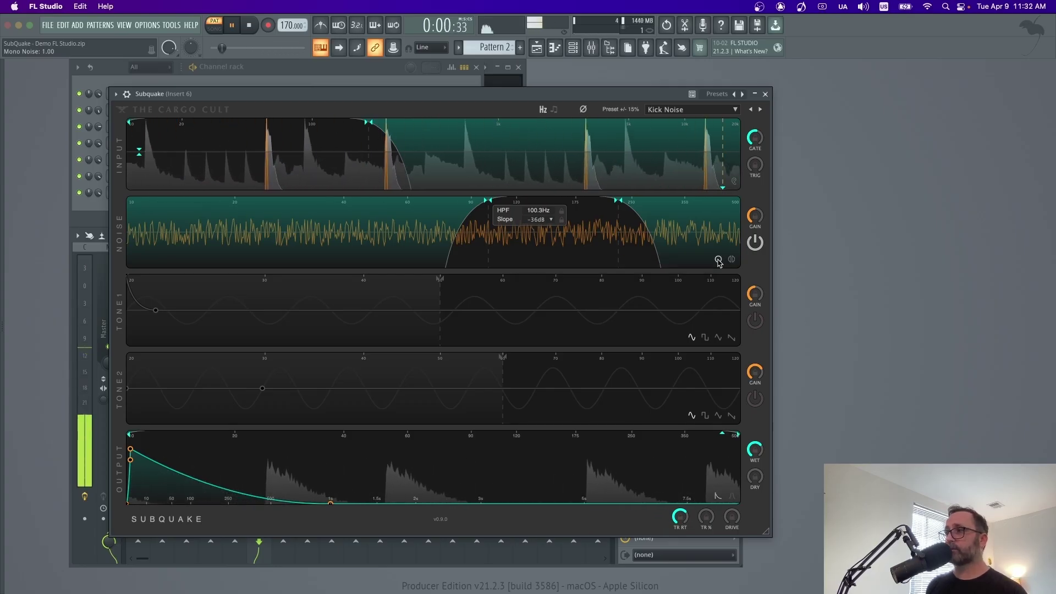
Switch Tone 1 on and the noise layer off, and set Tone 1's initial pitch-bend amount to 24.0 st.
left_click(757, 324)
left_click(756, 243)
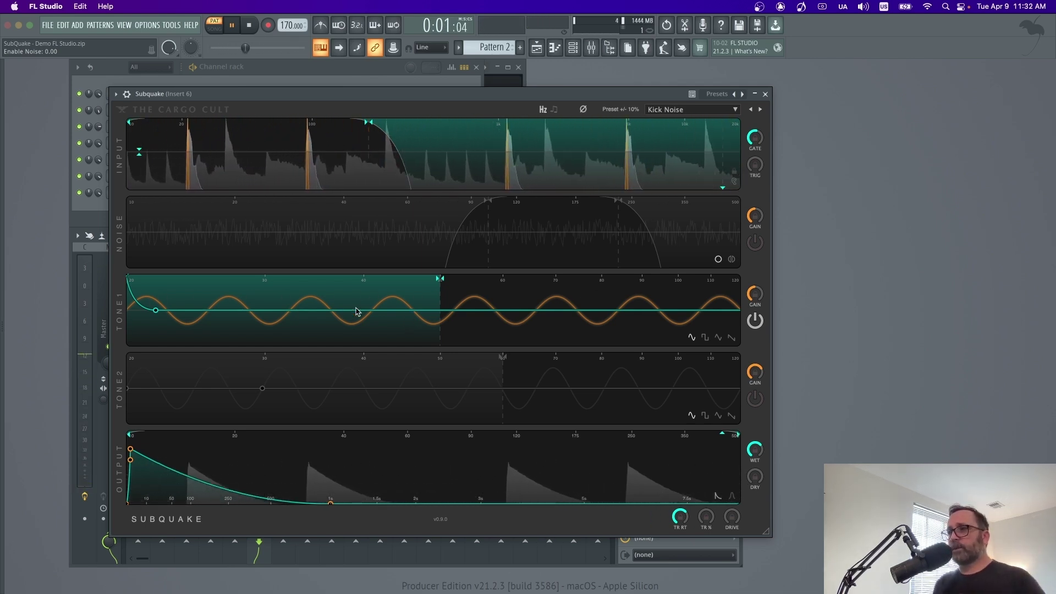
mouse_move(156, 312)
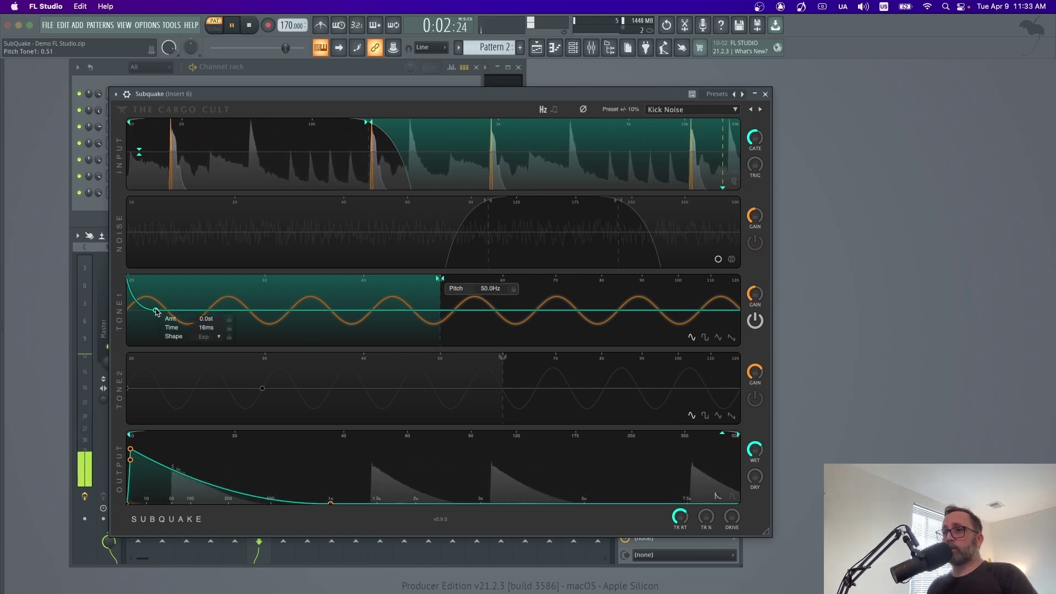
left_click_drag(128, 279, 116, 241)
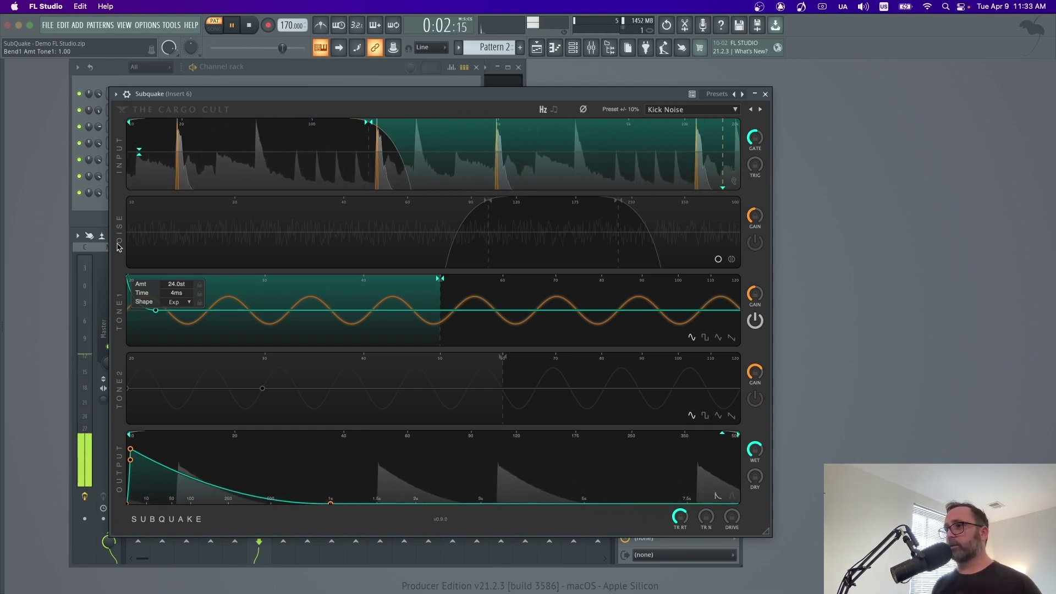
Turn the noise layer on and compare the dry level at 0.0 dB with the dry level fully down.
left_click(756, 242)
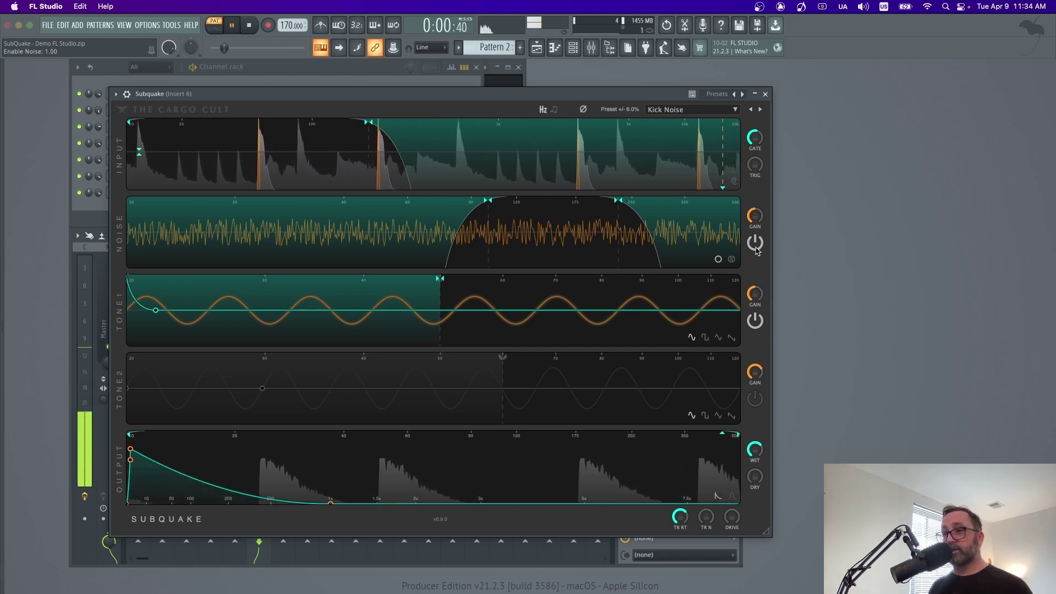
left_click(755, 476)
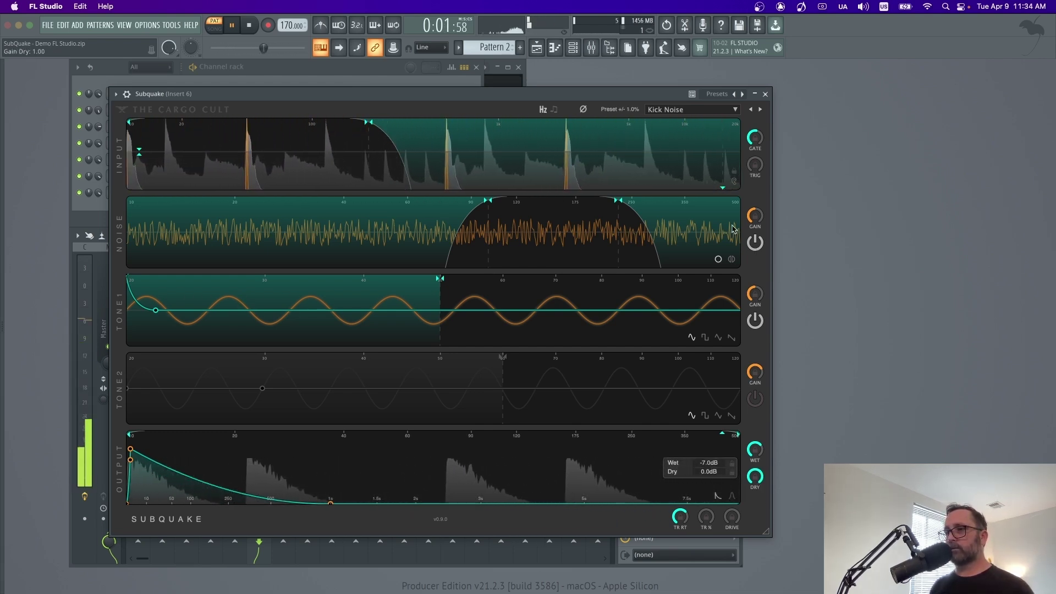
left_click_drag(756, 476, 758, 593)
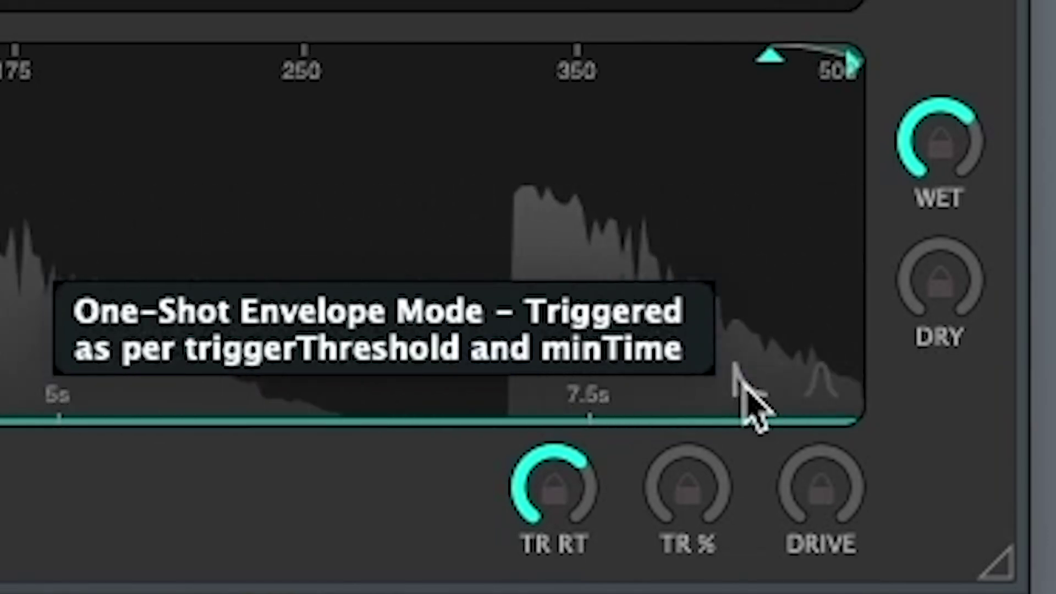
Try the alternative output envelope mode and test the envelope's release at 20.1 ms, returning it to about 1 s.
left_click(820, 382)
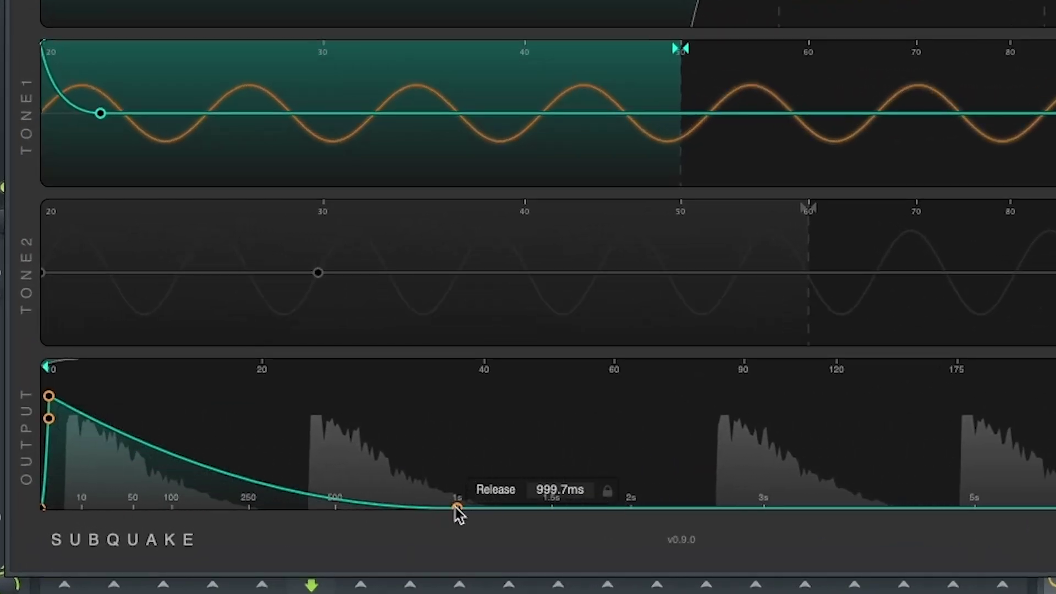
left_click_drag(456, 507, 100, 560)
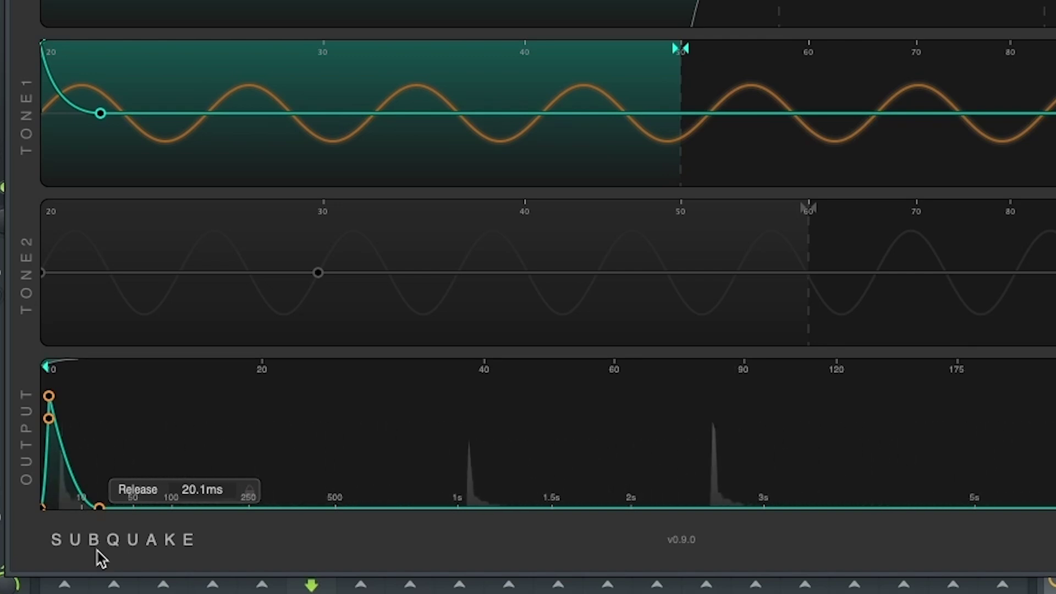
left_click_drag(101, 559, 323, 559)
left_click_drag(323, 506, 457, 507)
left_click_drag(49, 395, 269, 417)
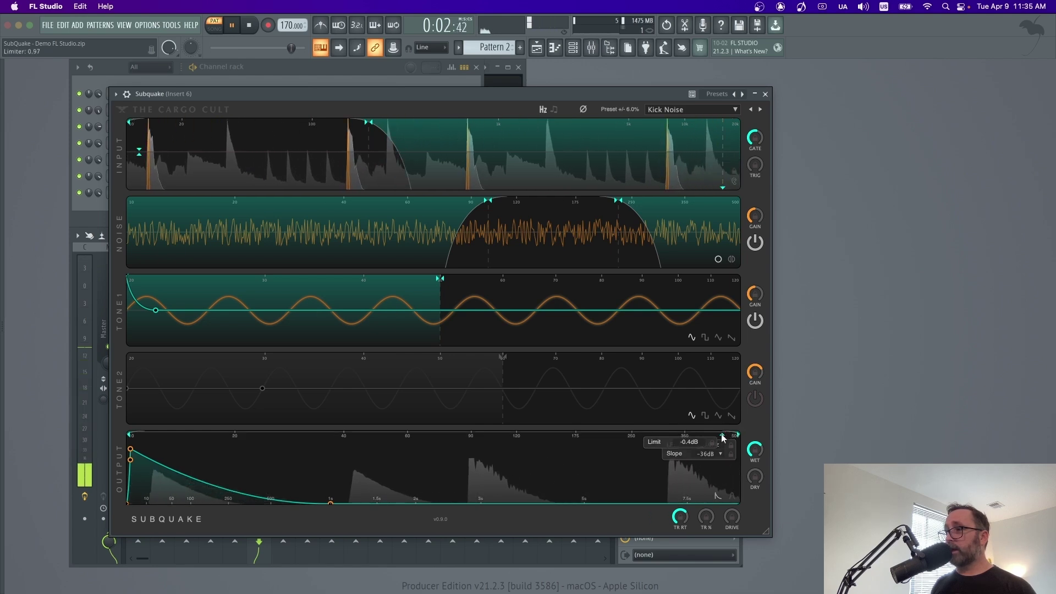
Try the output limiter at about -9.9 dB and bring it back up to 0.0 dB.
left_click_drag(723, 437, 724, 476)
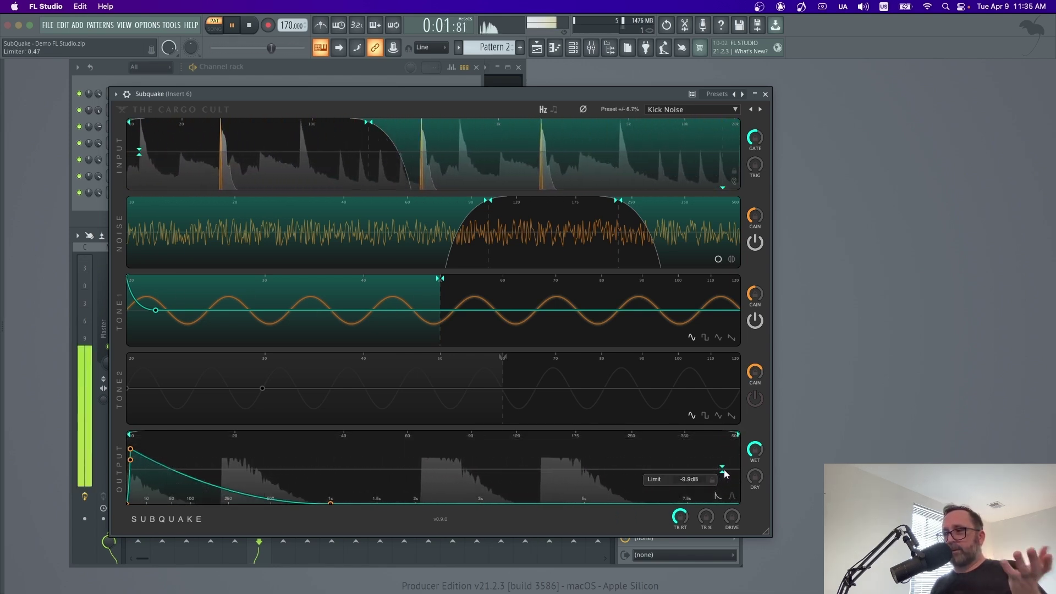
left_click_drag(724, 476, 726, 419)
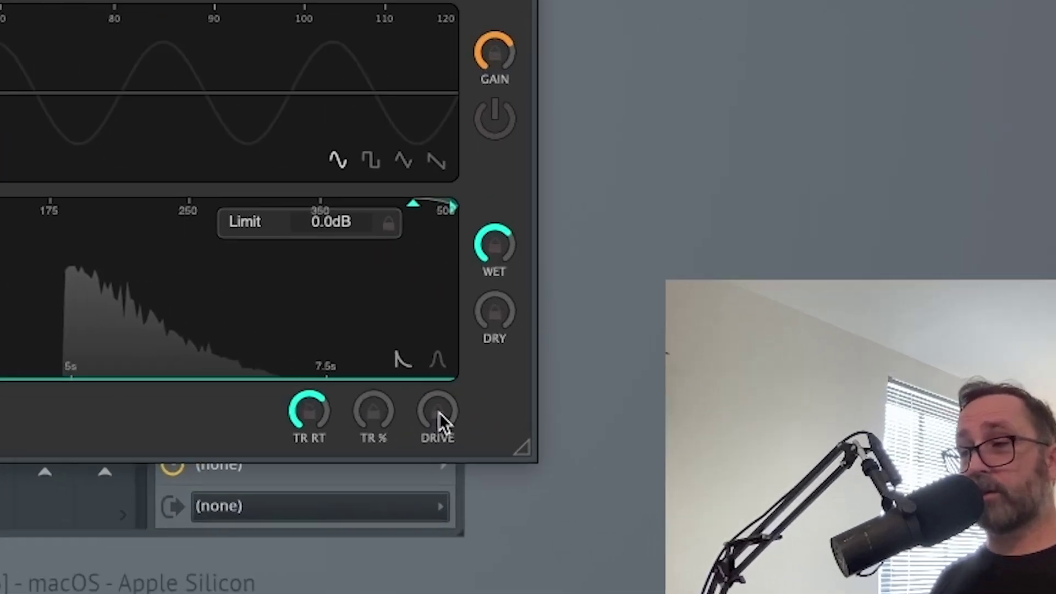
Try output drive at 100% and tremolo depth at 169%, bringing each back to 0%.
left_click_drag(733, 518, 732, 352)
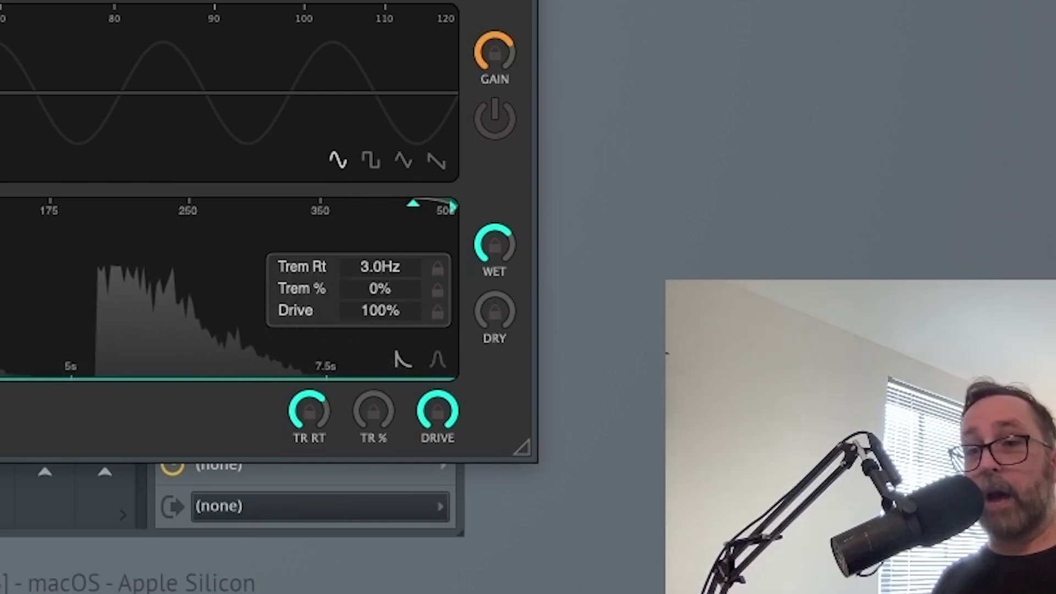
left_click_drag(438, 412, 472, 565)
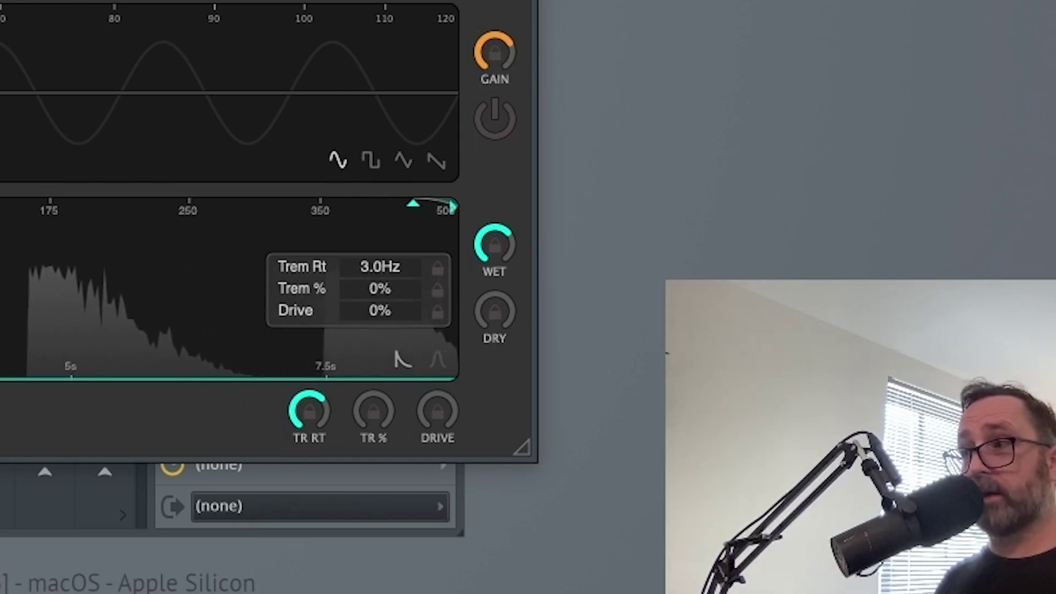
left_click_drag(378, 419, 388, 124)
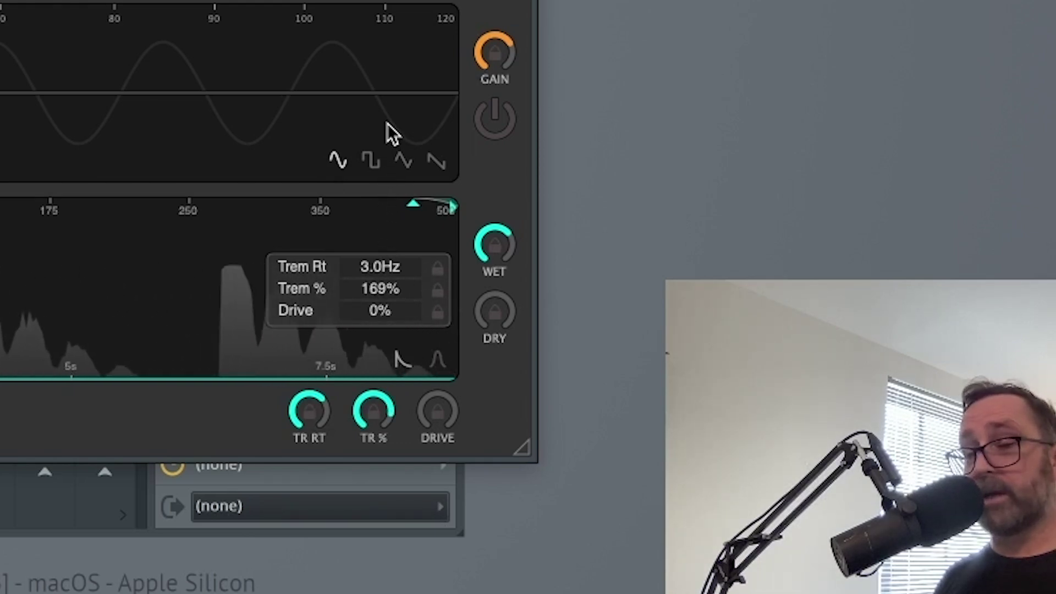
left_click_drag(387, 124, 528, 500)
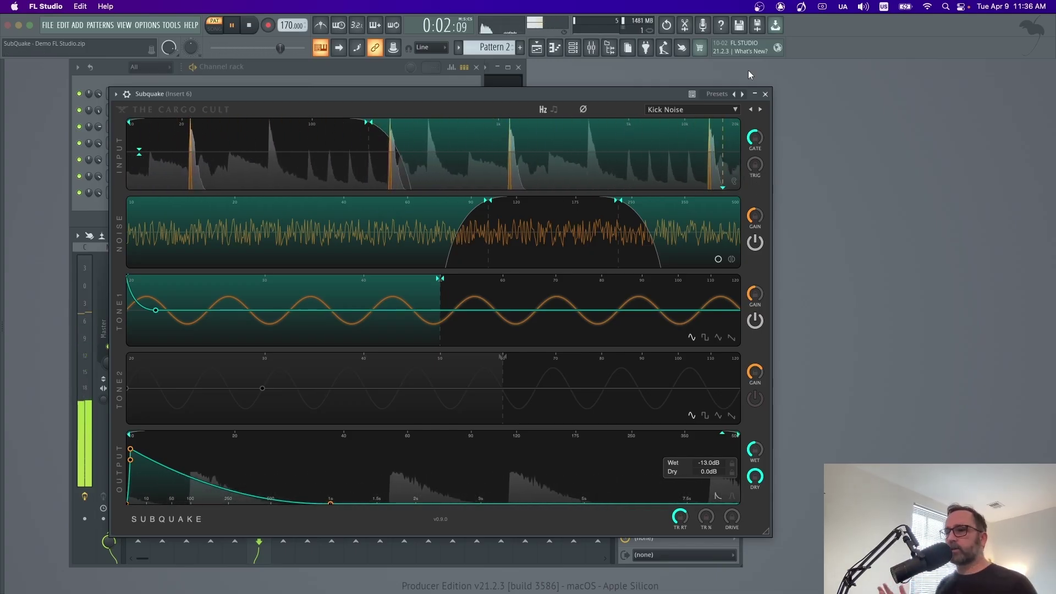
Close this plugin window, and enable and open the second Subquake on Insert 6.
left_click(765, 94)
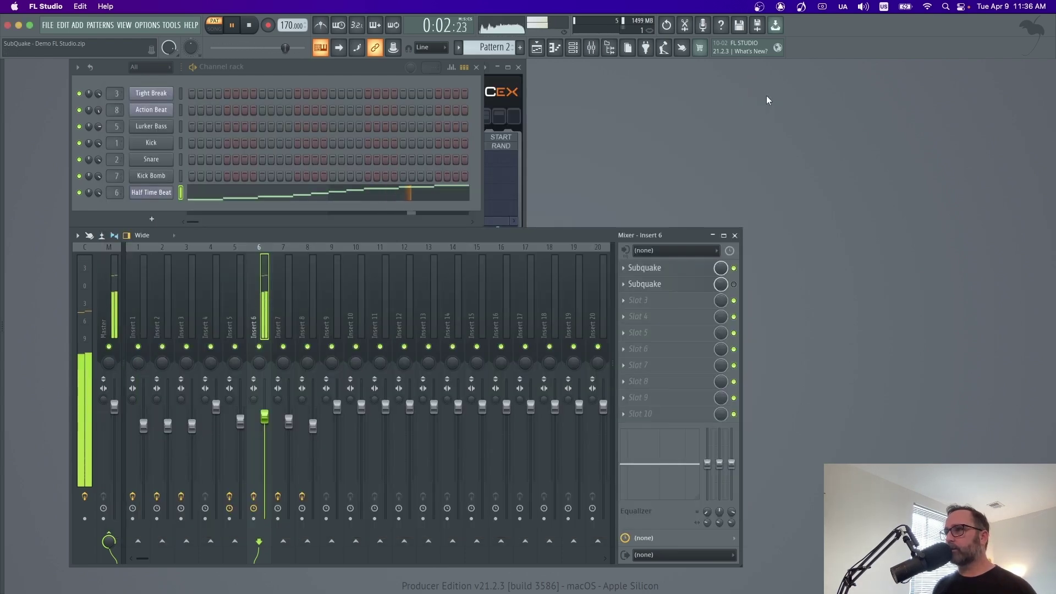
left_click(734, 284)
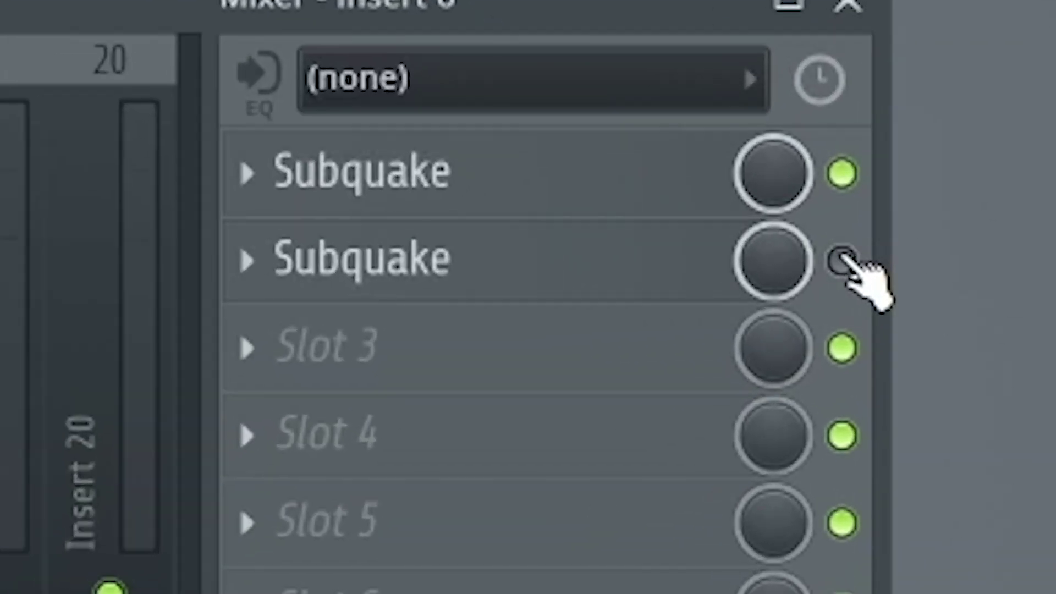
left_click(843, 259)
left_click(625, 292)
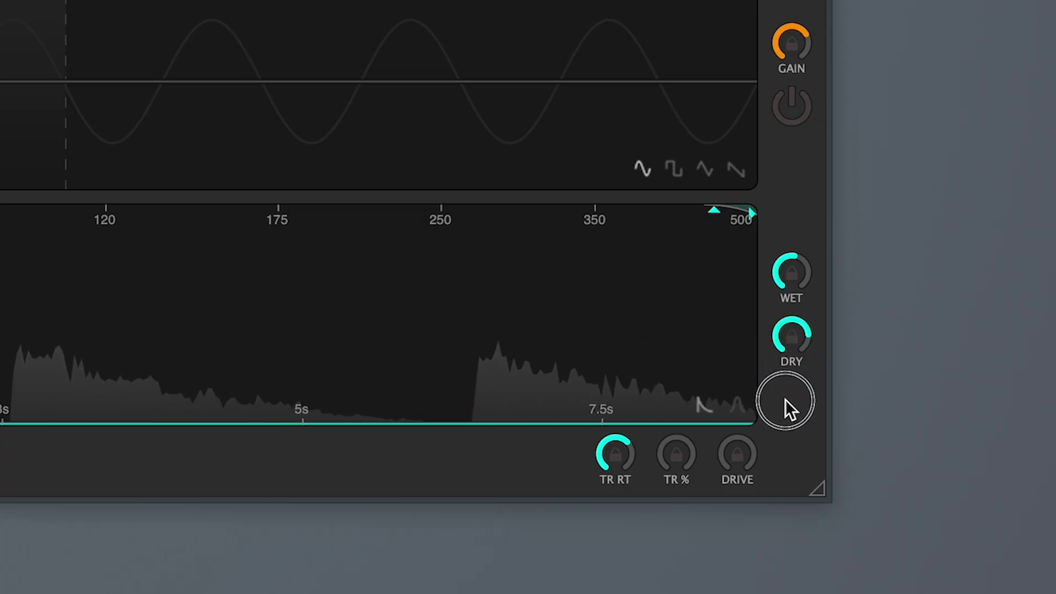
Lower the dry level of the Snare Noise Subquake to audition its generated layer, and close its window.
left_click_drag(785, 472, 785, 593)
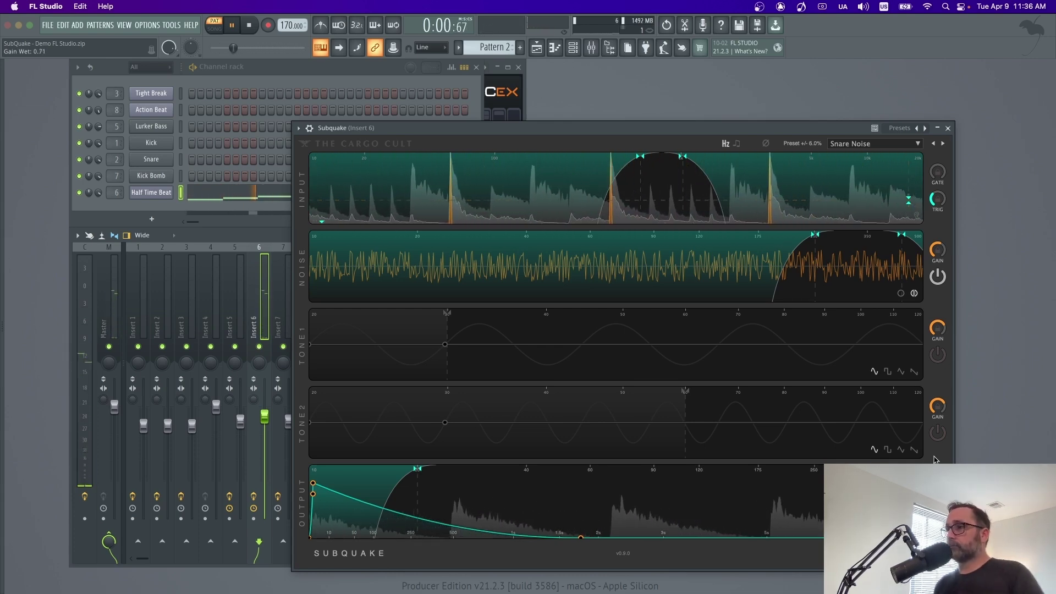
left_click(949, 128)
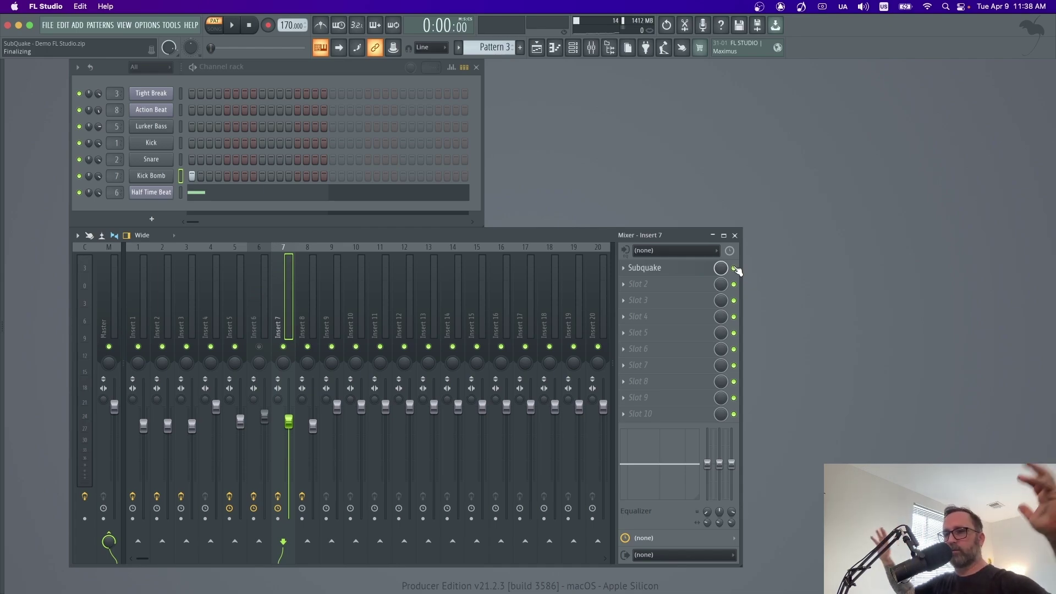
Toggle the Subquake effect on Insert 7.
left_click(738, 269)
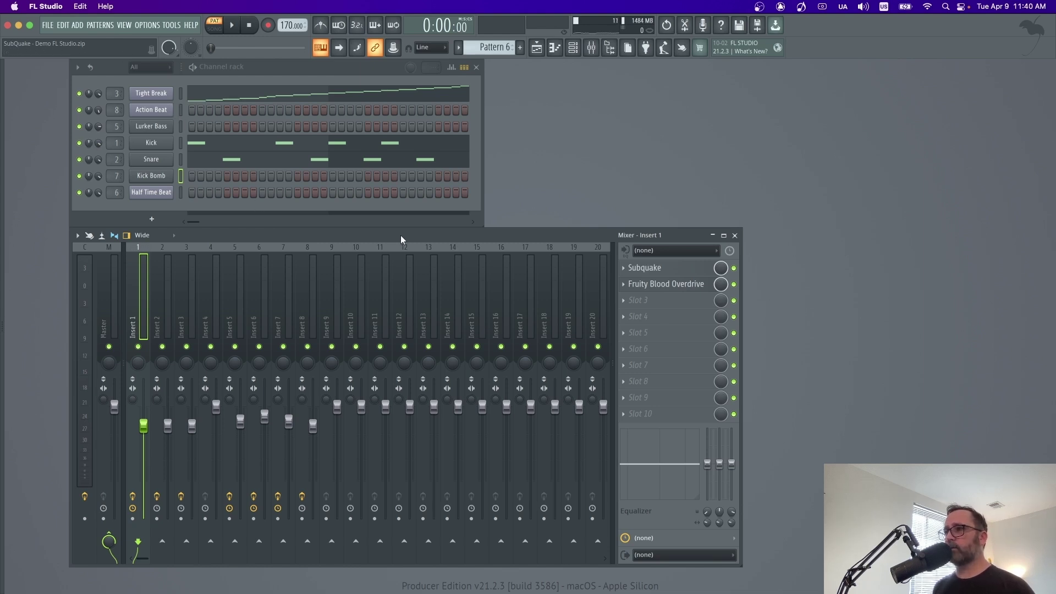
Play Pattern 6, solo mixer Insert 2, and select that insert to show its effects.
key("space")
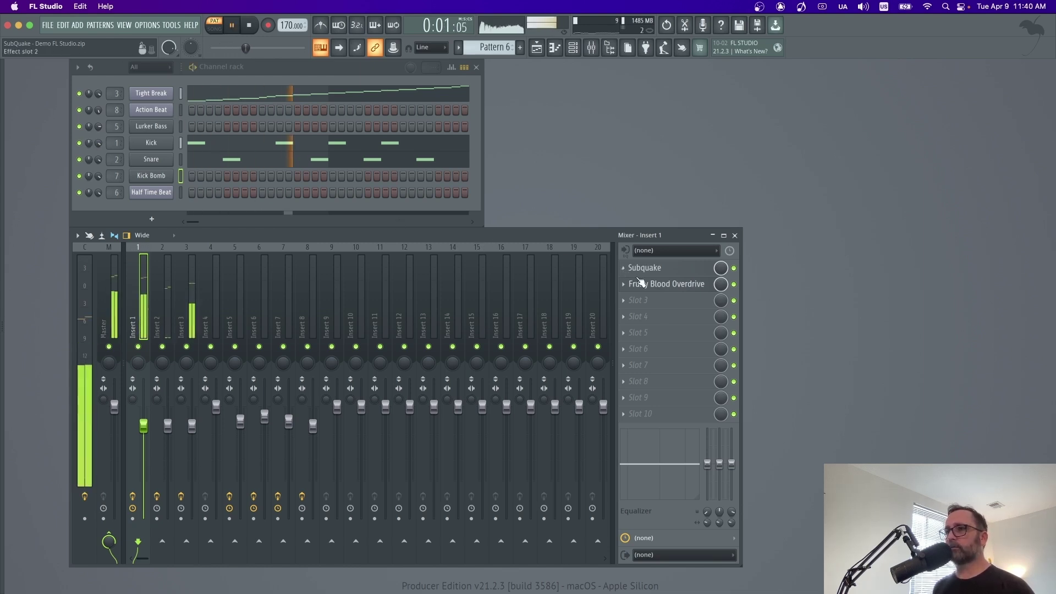
left_click(191, 318)
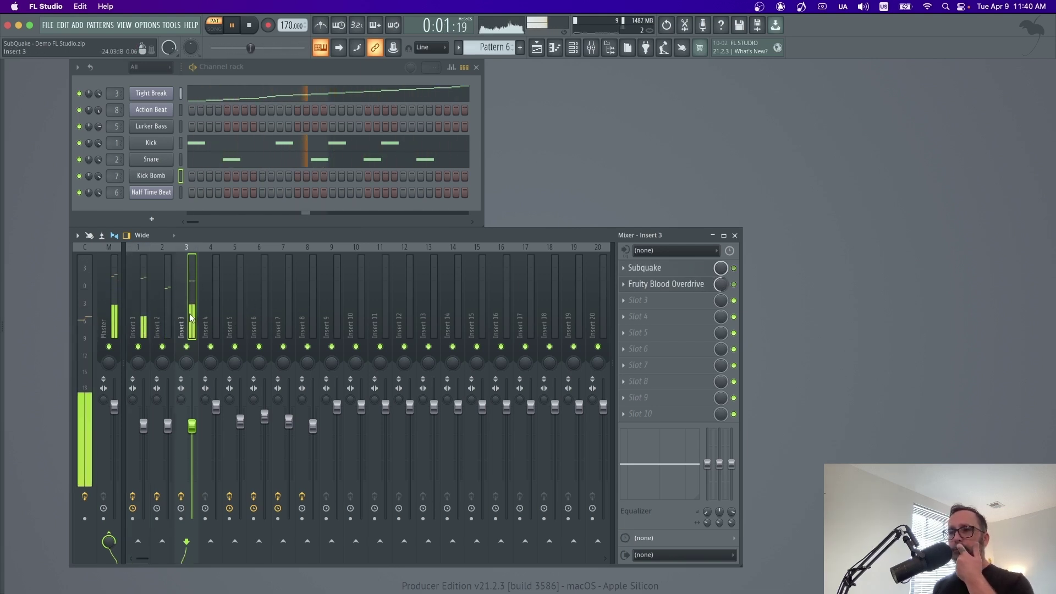
right_click(163, 347)
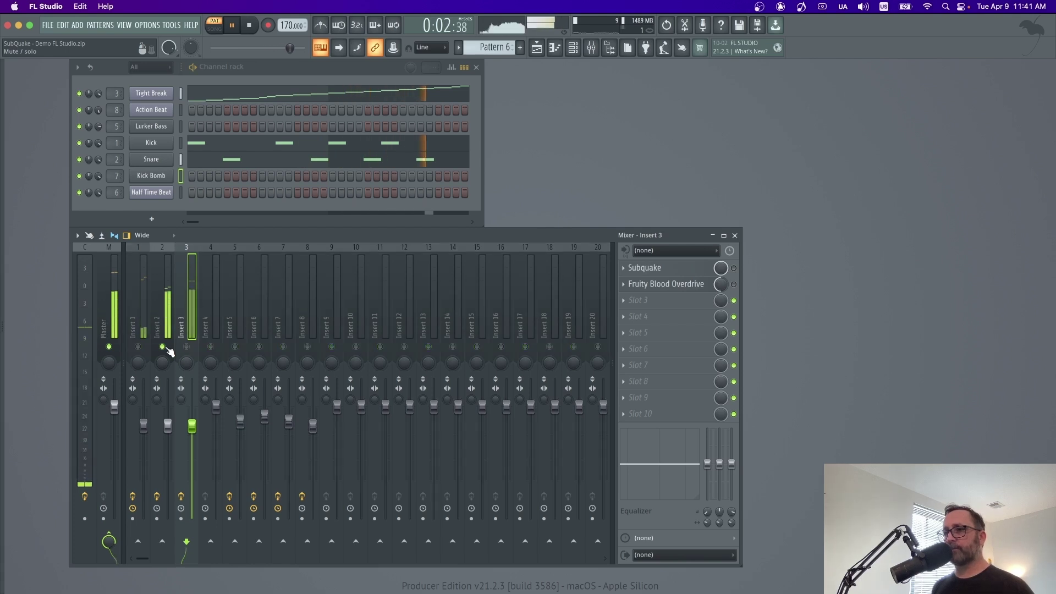
left_click(161, 297)
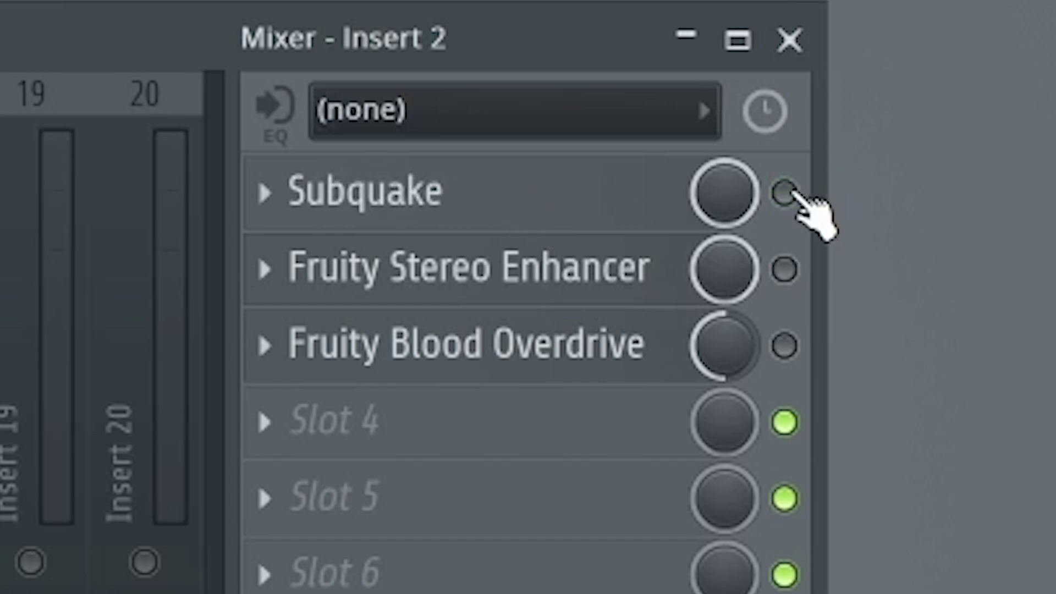
Enable Subquake on Insert 2, open it, and reposition its window.
left_click(785, 193)
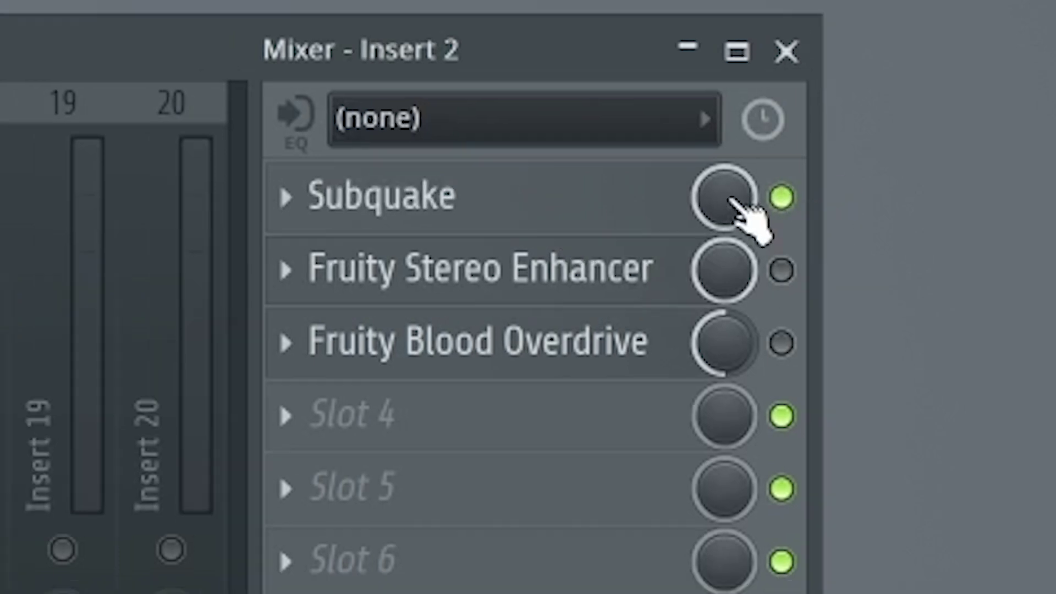
left_click(363, 191)
left_click_drag(580, 178, 434, 101)
Set the Snare Punch Subquake's dry level to -INF dB and turn off Tone 1 to isolate the noise layer.
left_click_drag(868, 463, 868, 592)
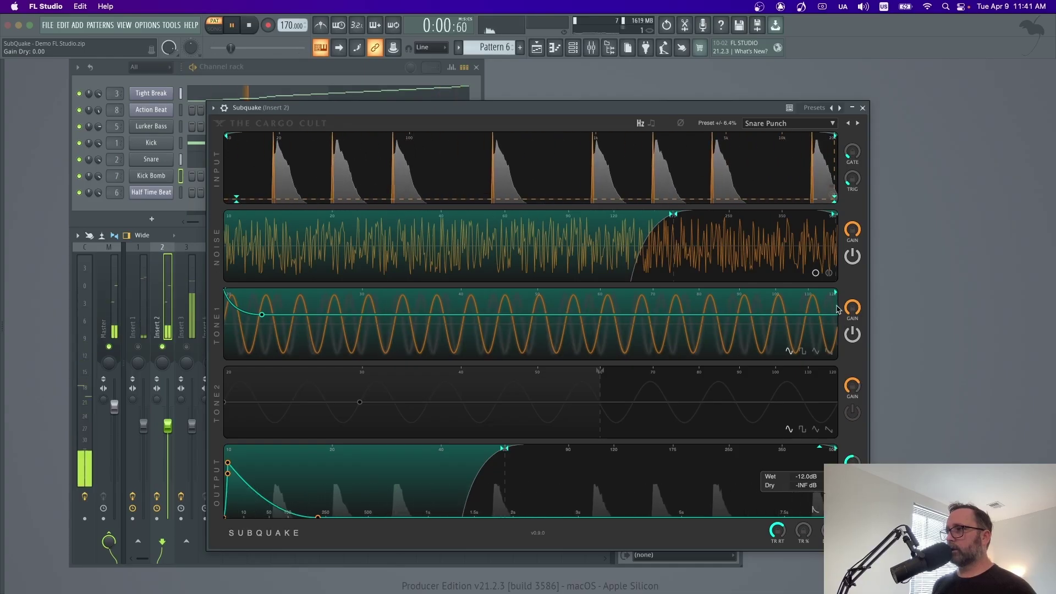
left_click(853, 335)
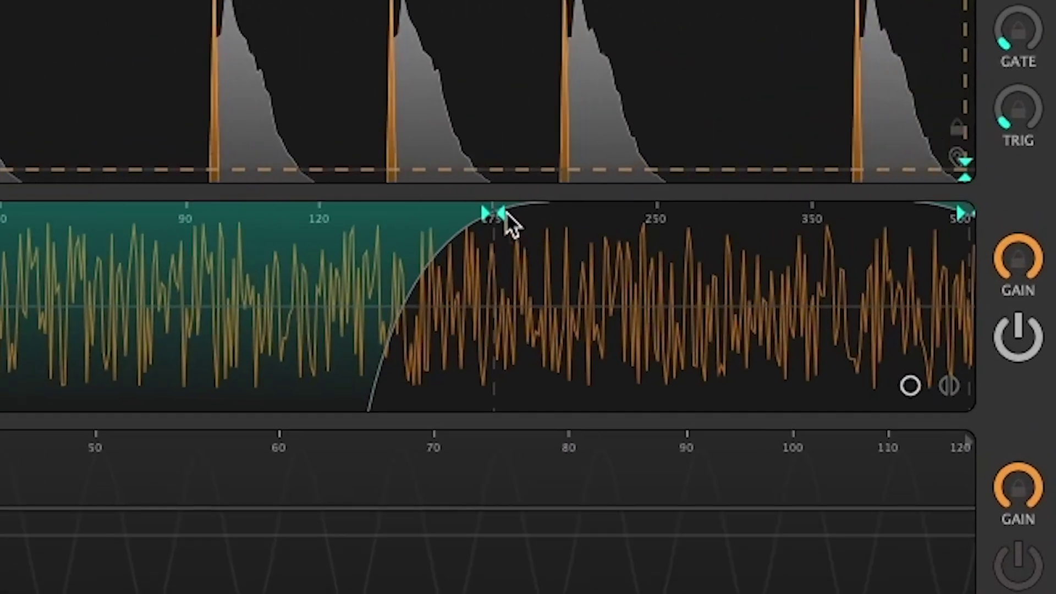
mouse_move(676, 217)
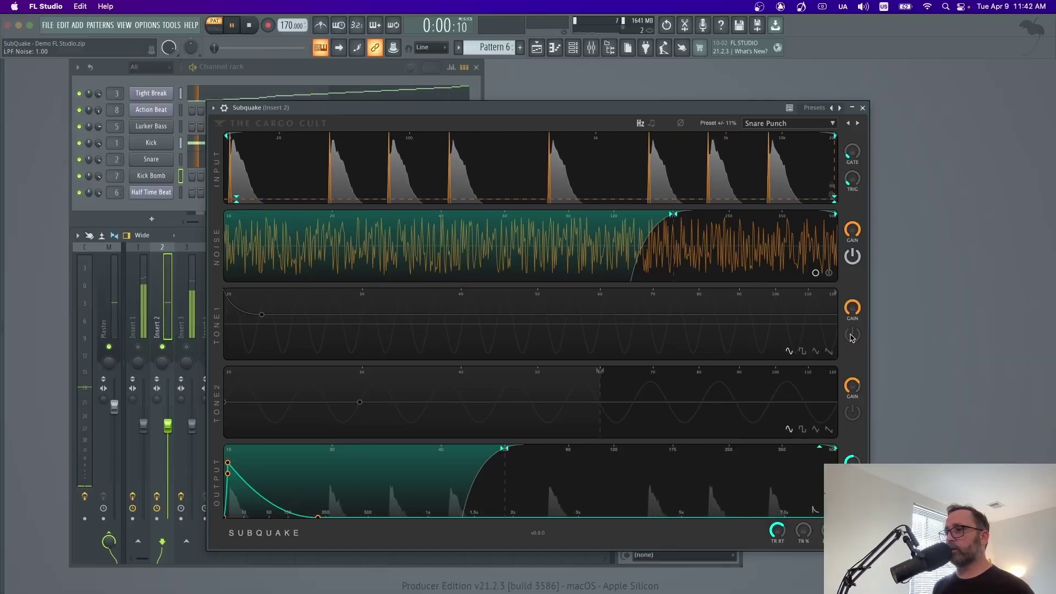
Turn Tone 1 back on, audition it with the noise layer off, and re-enable the noise layer.
left_click(852, 335)
left_click(852, 256)
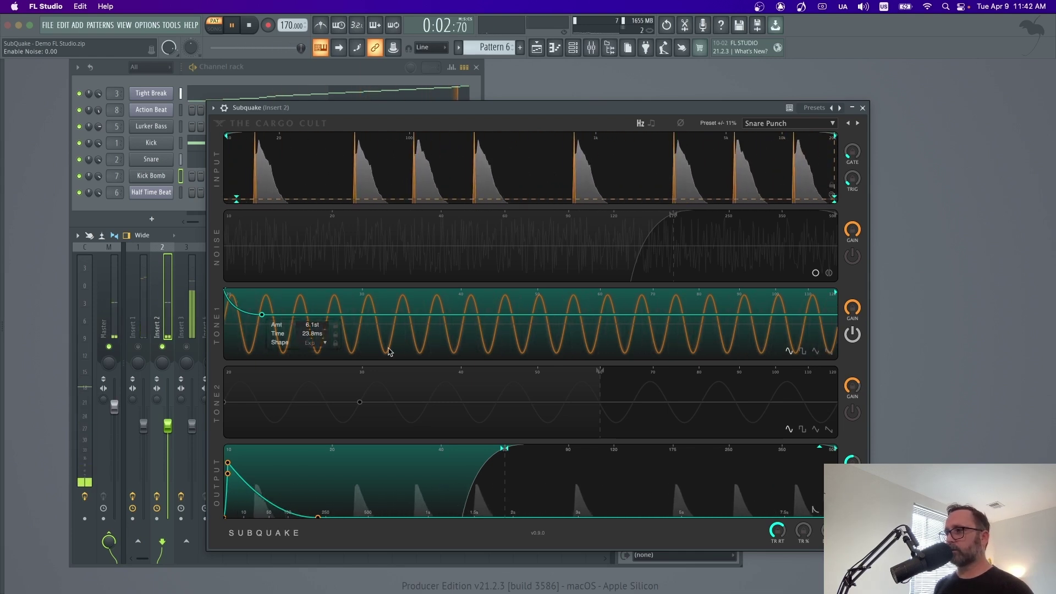
left_click(854, 257)
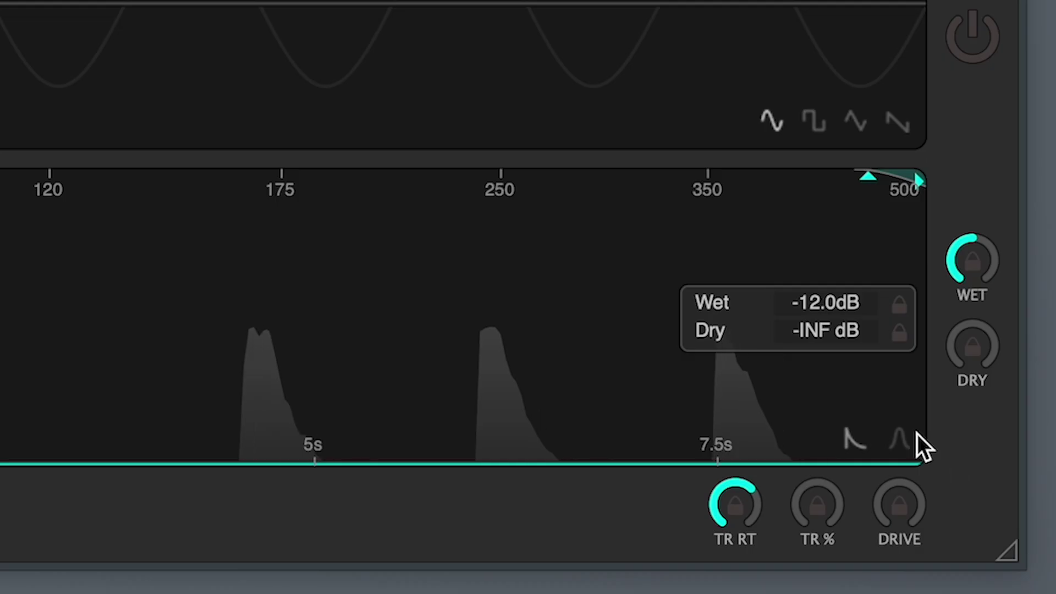
Try the envelope-follow mode, set the Snare Punch output envelope's release to 172 ms, and close the Insert 2 Subquake window.
left_click(906, 443)
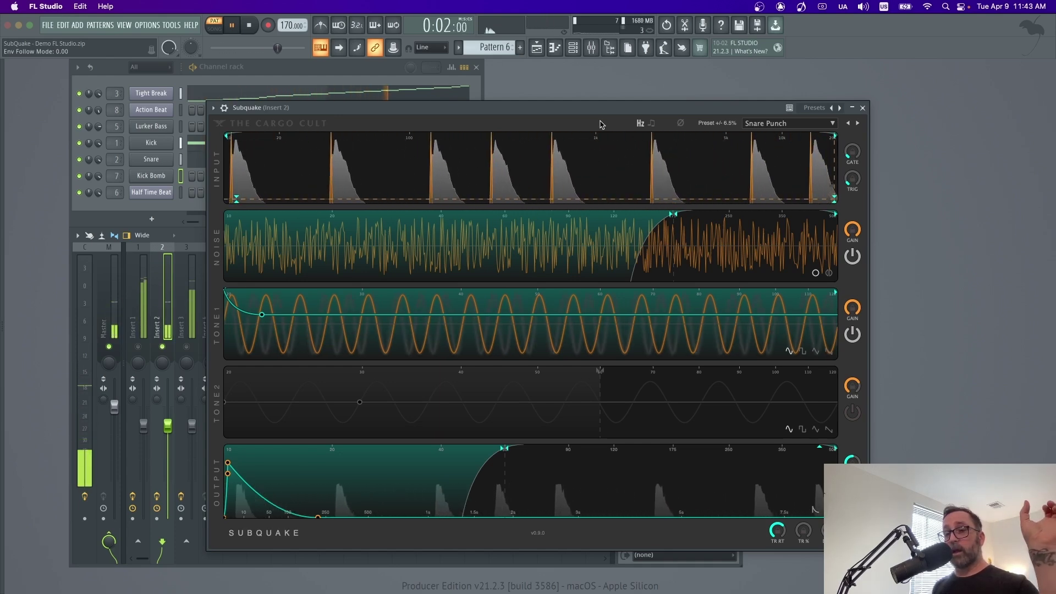
left_click_drag(318, 517, 289, 518)
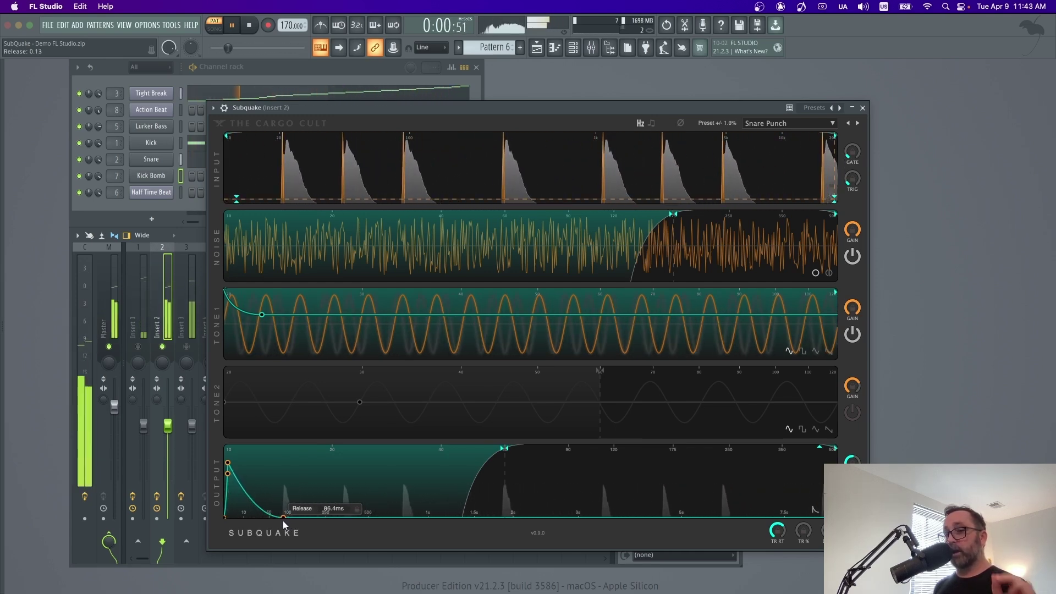
left_click_drag(290, 527, 308, 526)
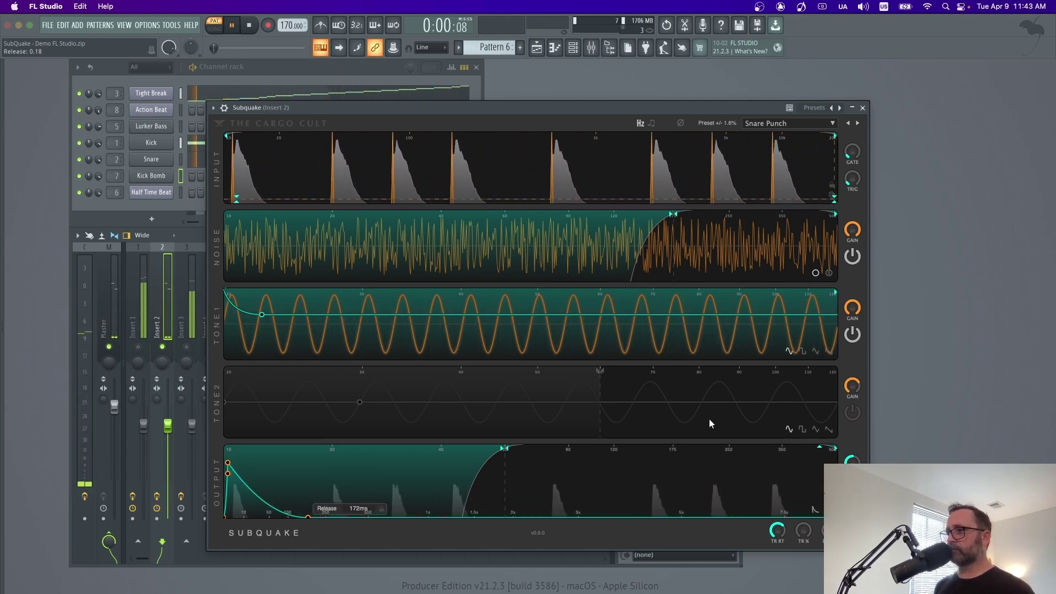
left_click(863, 108)
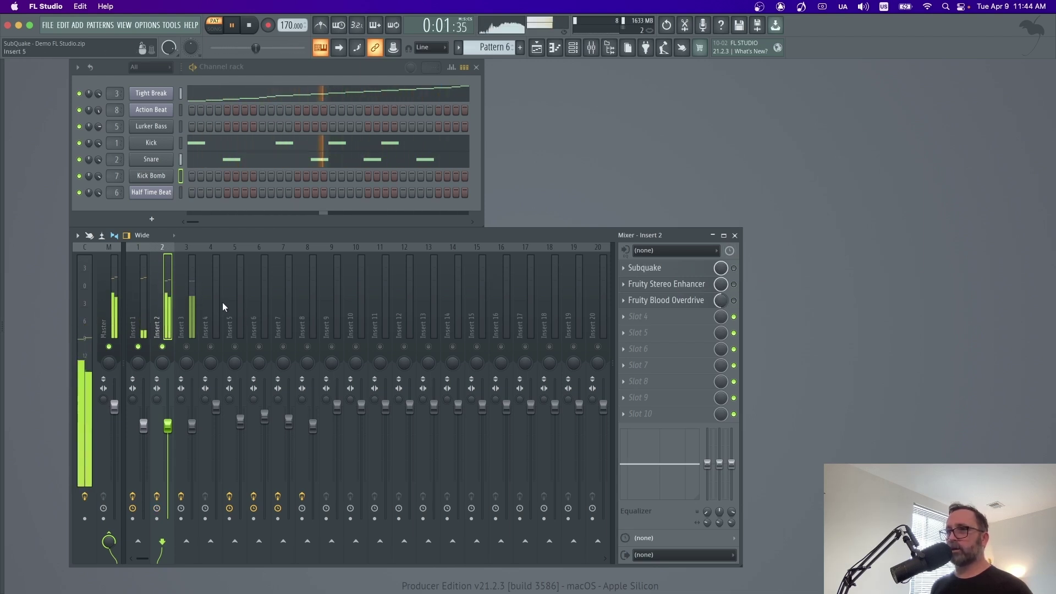
Enable Subquake and the other loaded effects on Insert 1 and Insert 2.
left_click(146, 311)
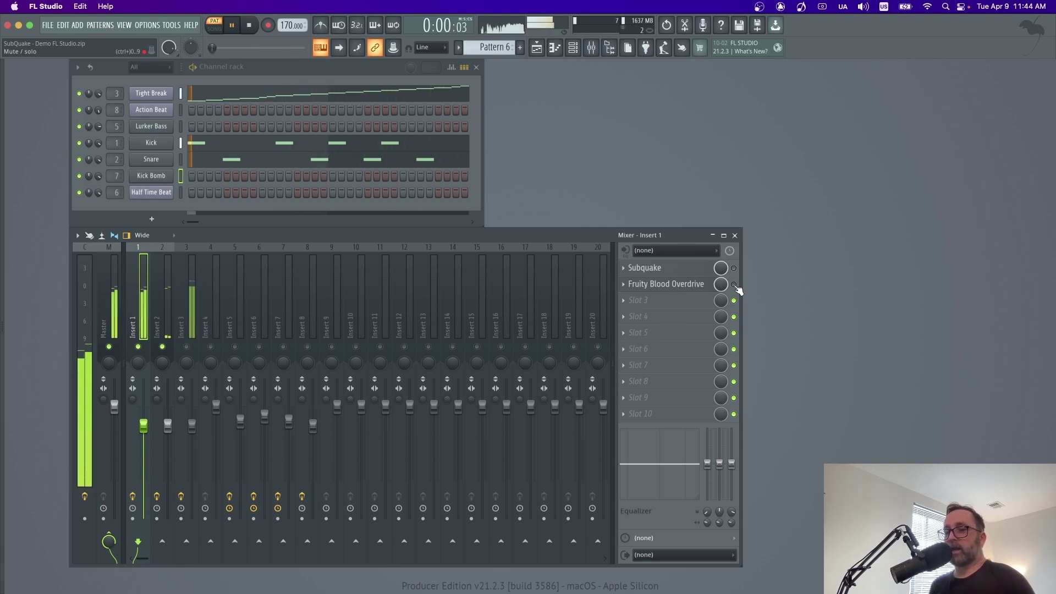
left_click(734, 268)
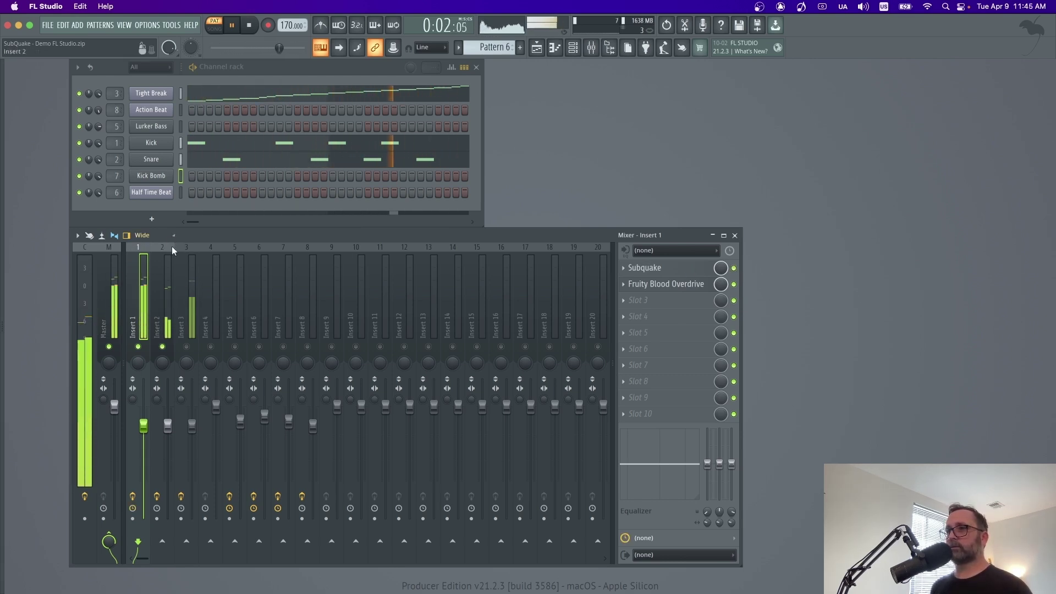
left_click(163, 259)
left_click(734, 268)
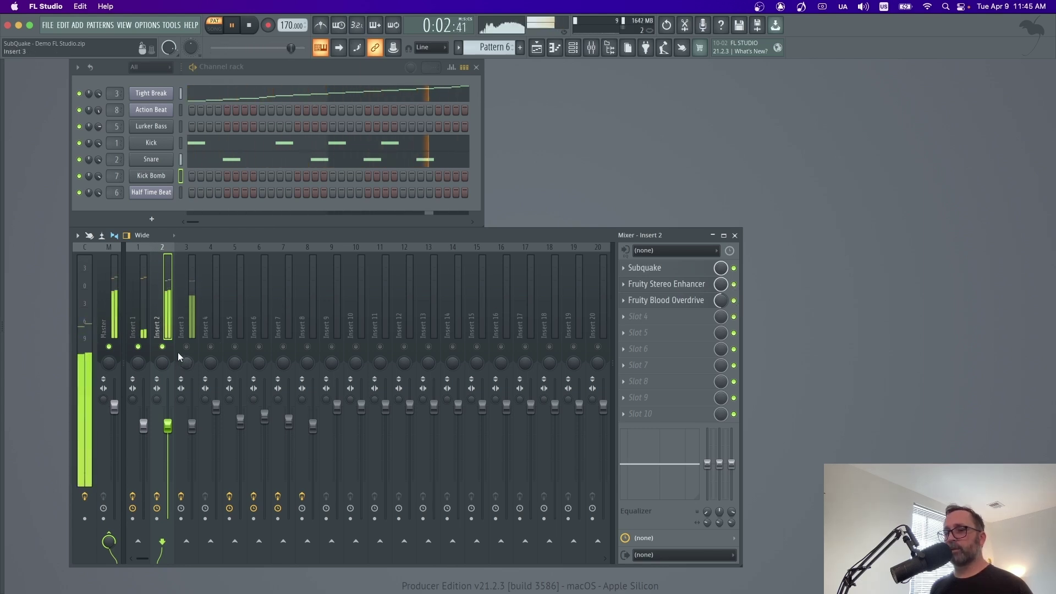
Mute Inserts 1 and 2, unmute Insert 3 to hear its dry break, and stop playback.
left_click(163, 347)
left_click(138, 346)
left_click(191, 335)
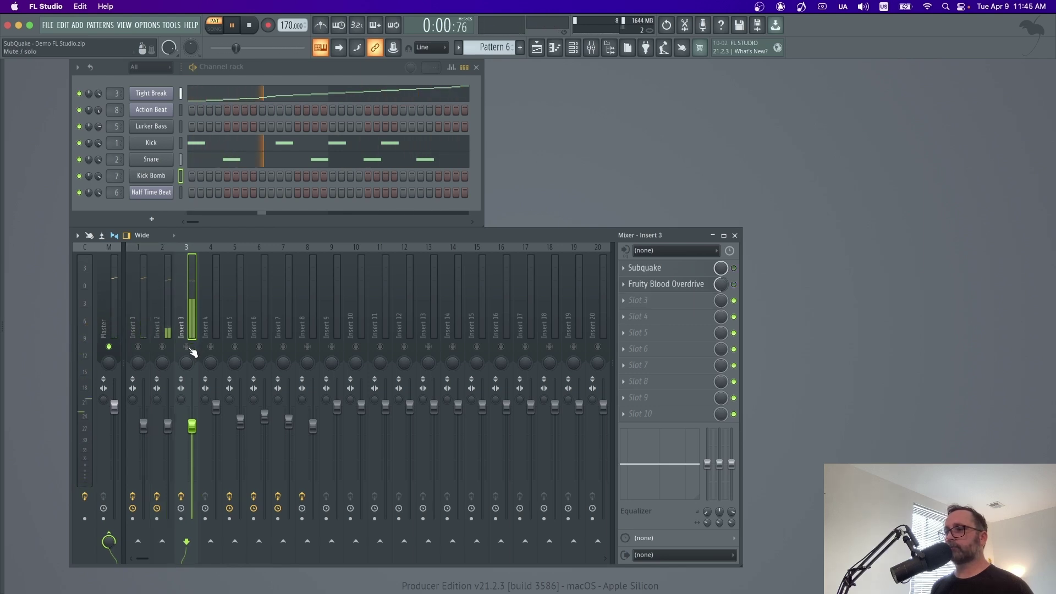
left_click(187, 347)
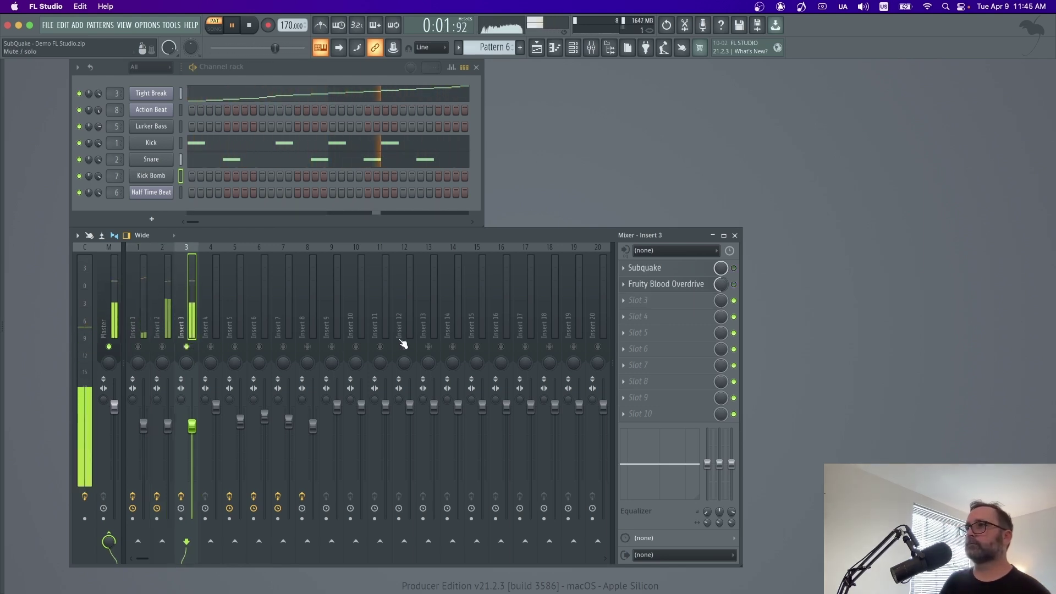
key("space")
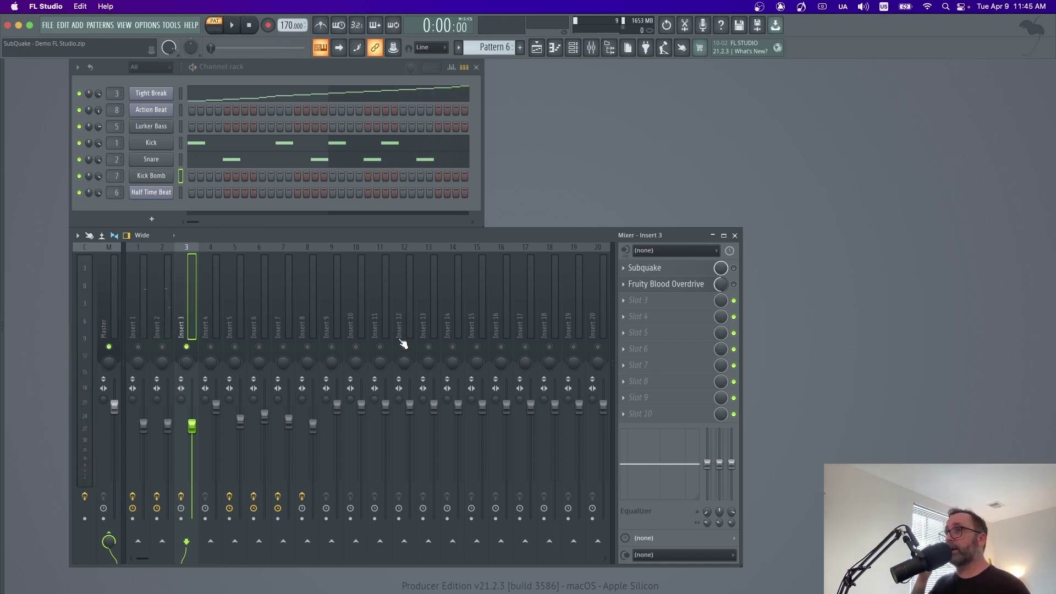
Restart Pattern 6, enable Subquake on Insert 3, and open its window.
key("space")
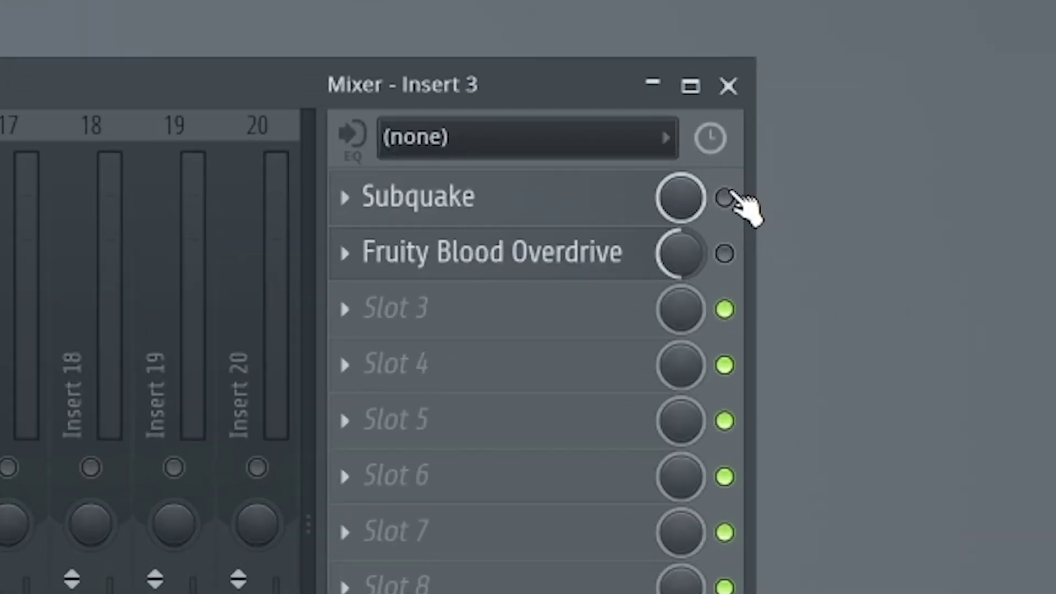
left_click(724, 198)
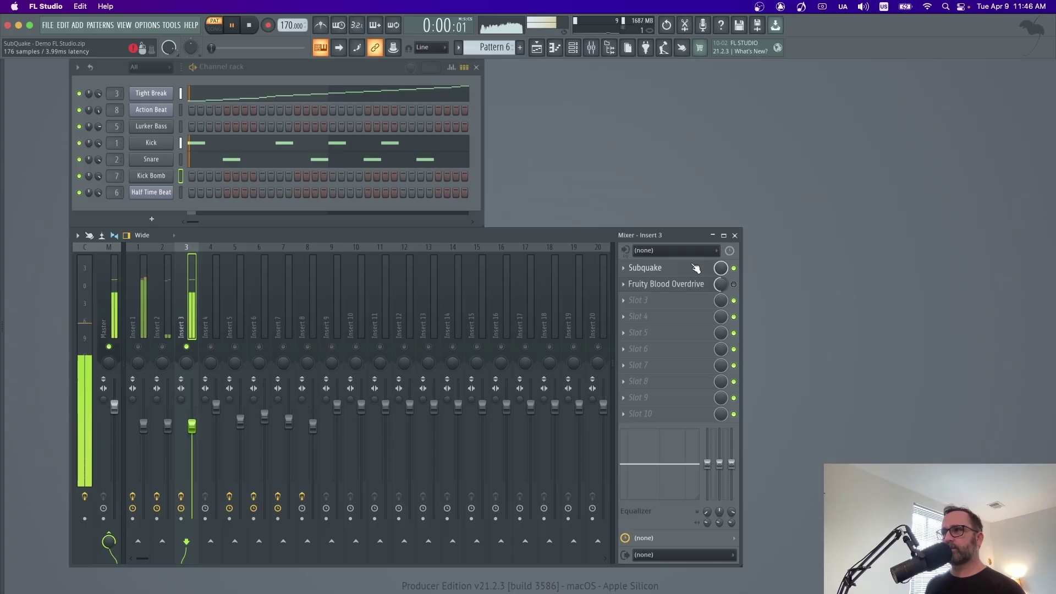
left_click(562, 204)
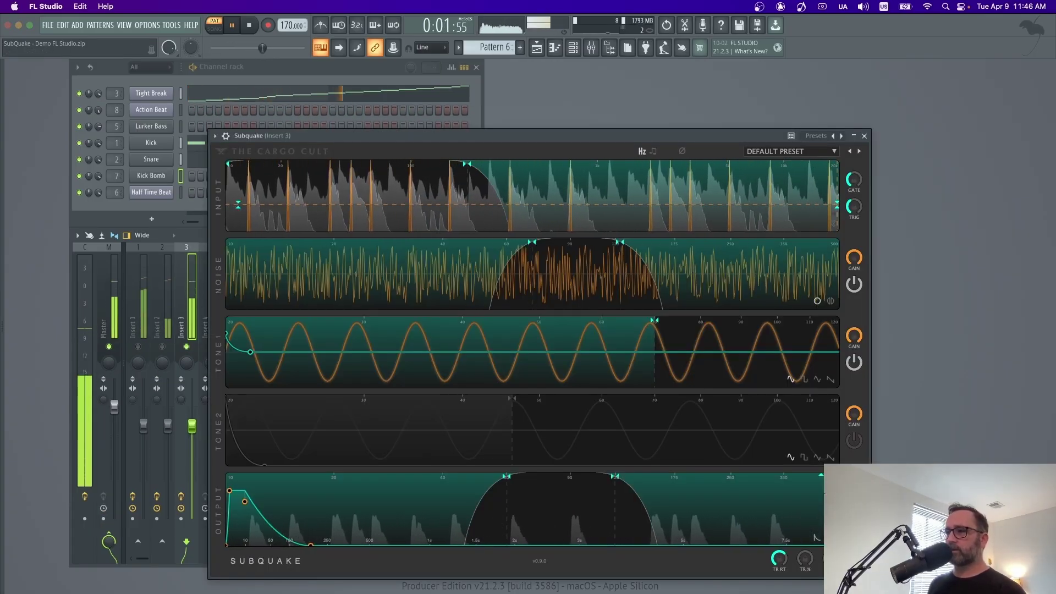
Set the Tight Break Kick Subquake's dry level to -INF dB and turn off Tone 1 to isolate the noise layer.
mouse_move(816, 537)
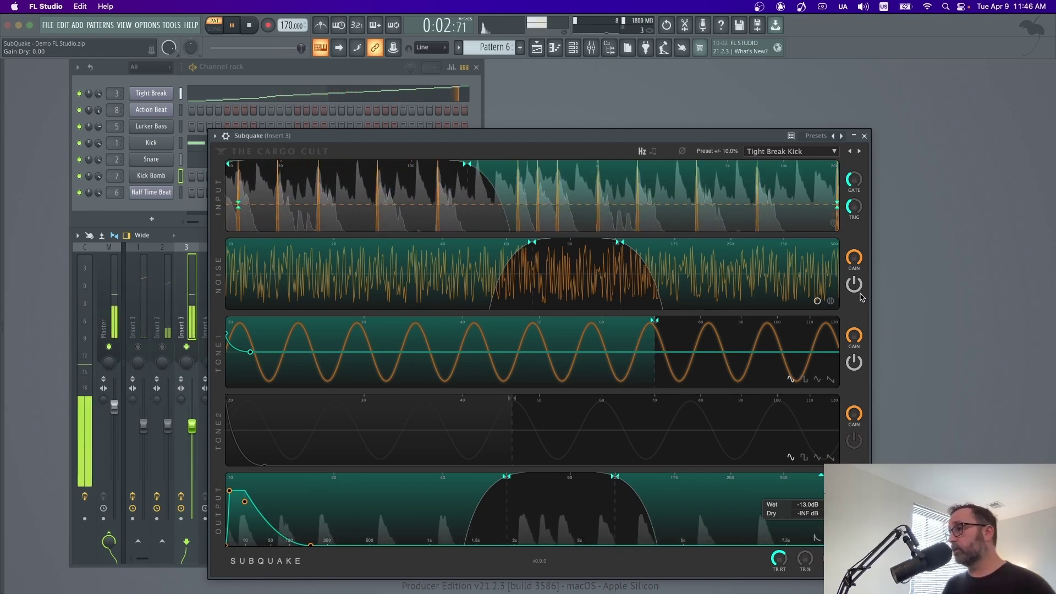
left_click(854, 362)
mouse_move(619, 247)
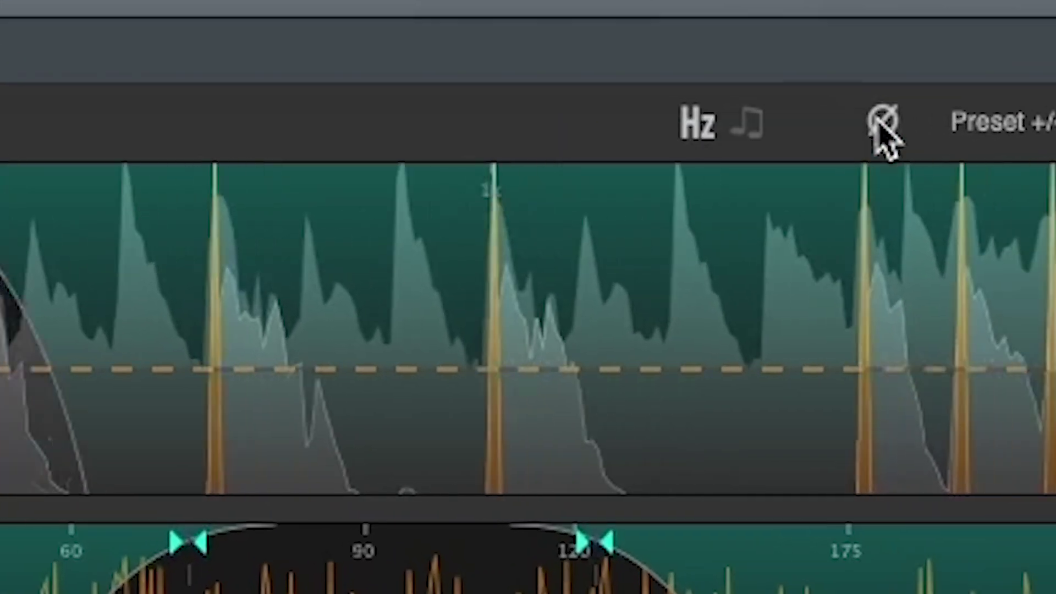
Switch off phase reset on retrigger and turn Tone 1 back on.
left_click(683, 151)
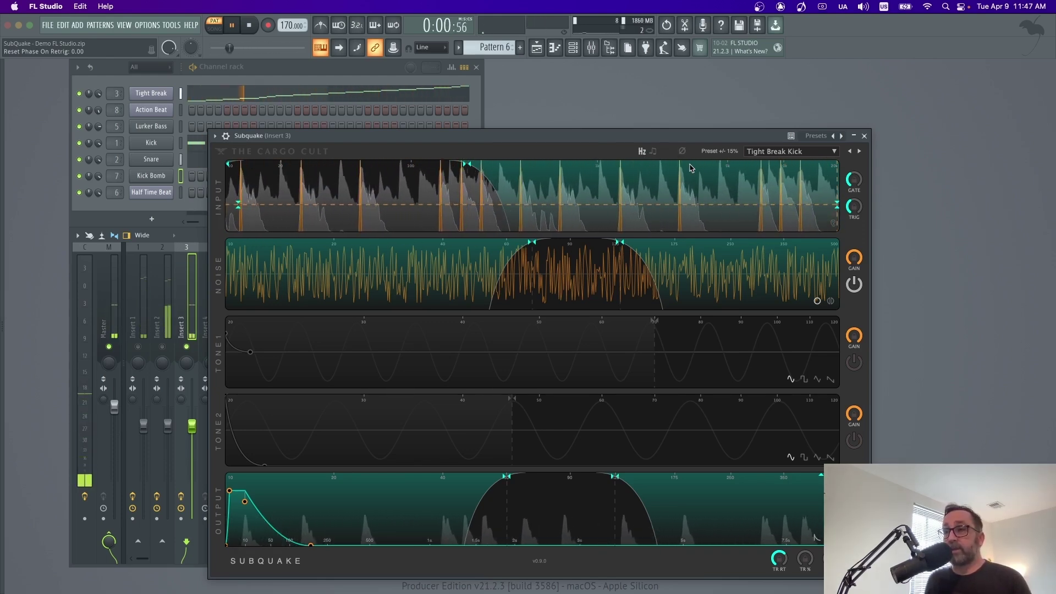
left_click(853, 362)
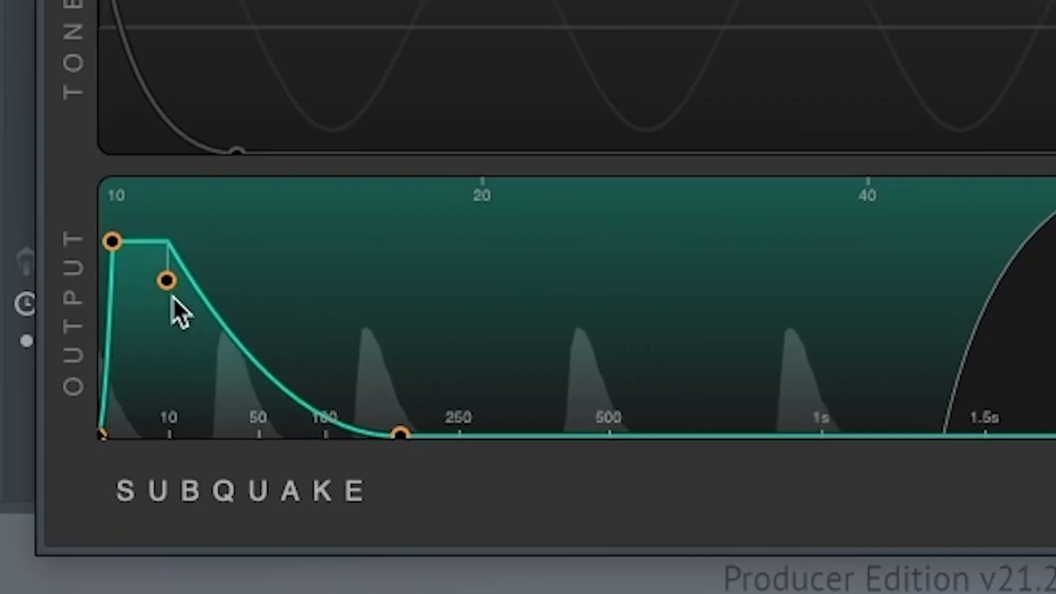
Check the output envelope's attack, hold and release, restore the dry level to 0.0 dB, and close the Insert 3 Subquake window.
mouse_move(245, 504)
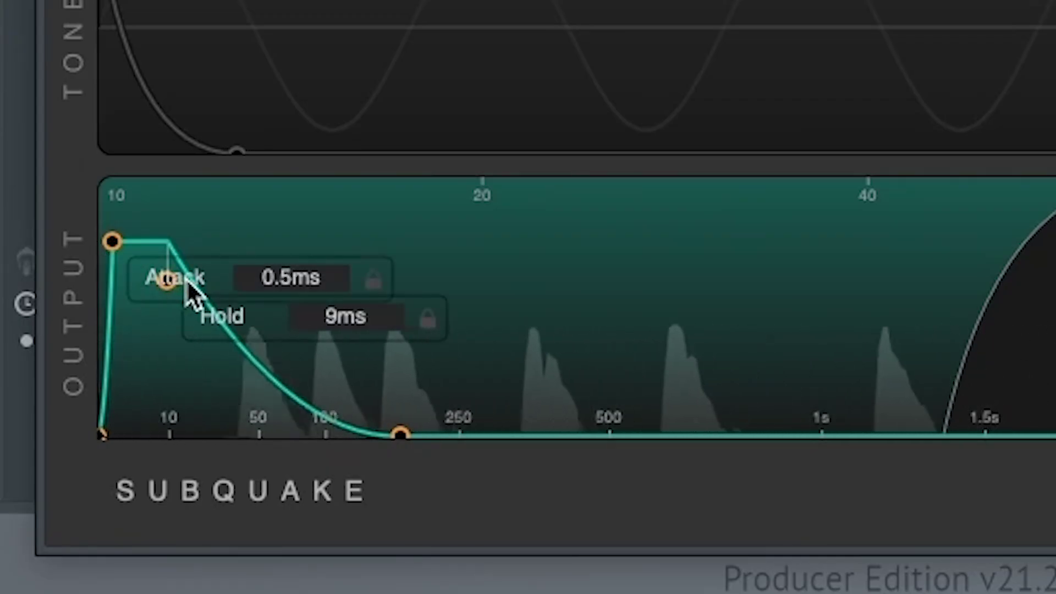
mouse_move(398, 431)
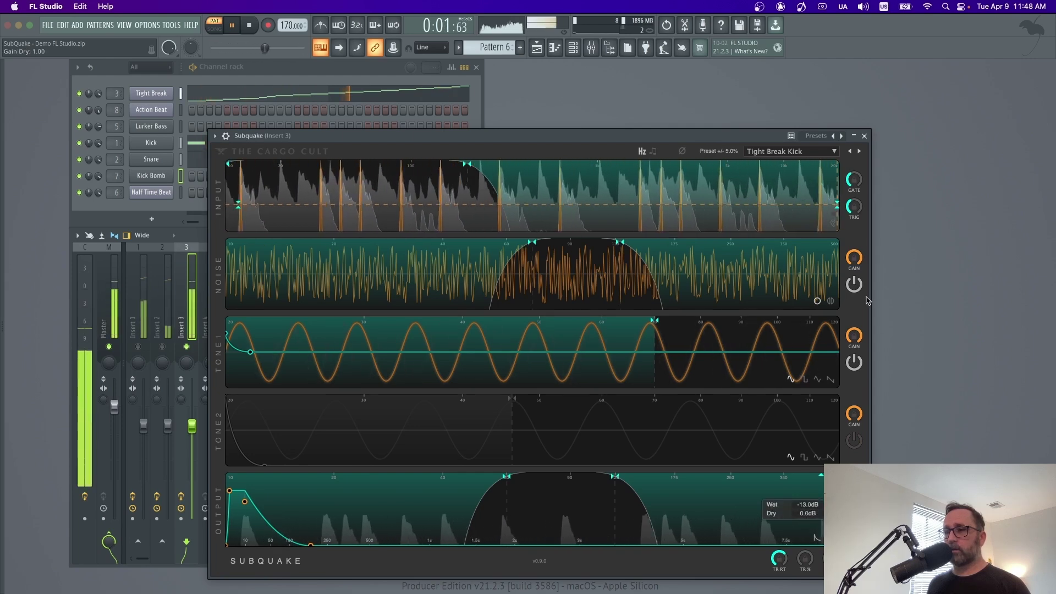
left_click(865, 136)
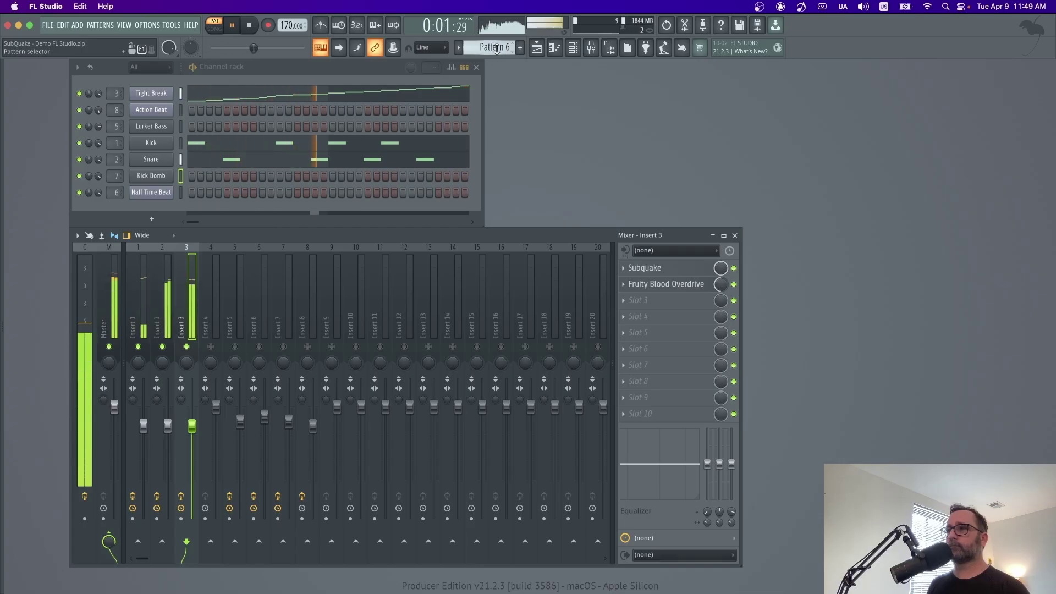
Play Pattern 8 through Insert 5 and open its Subquake with the dry level set to -INF dB.
key("space")
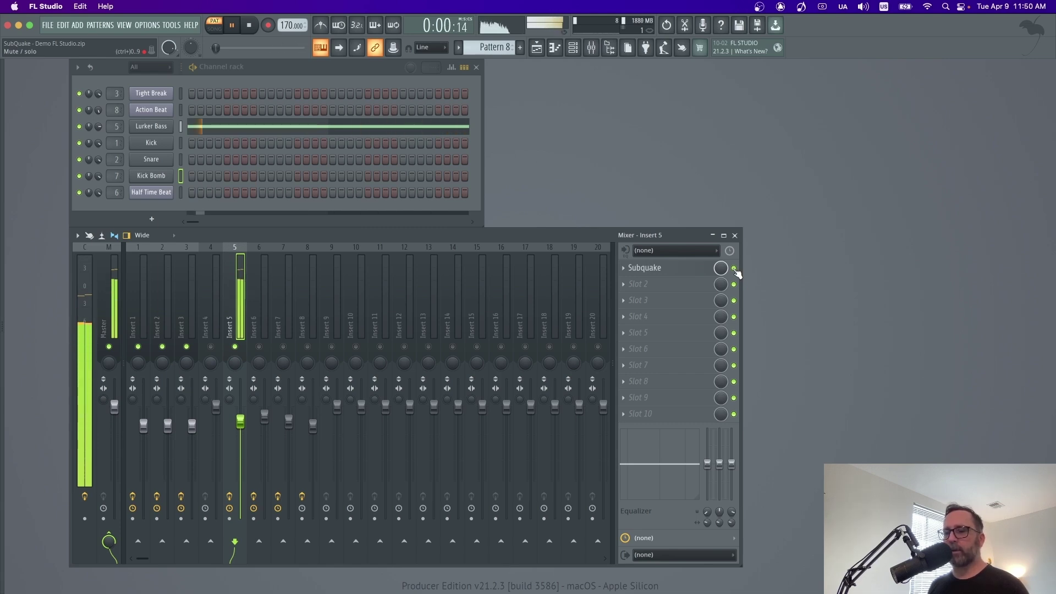
left_click(737, 273)
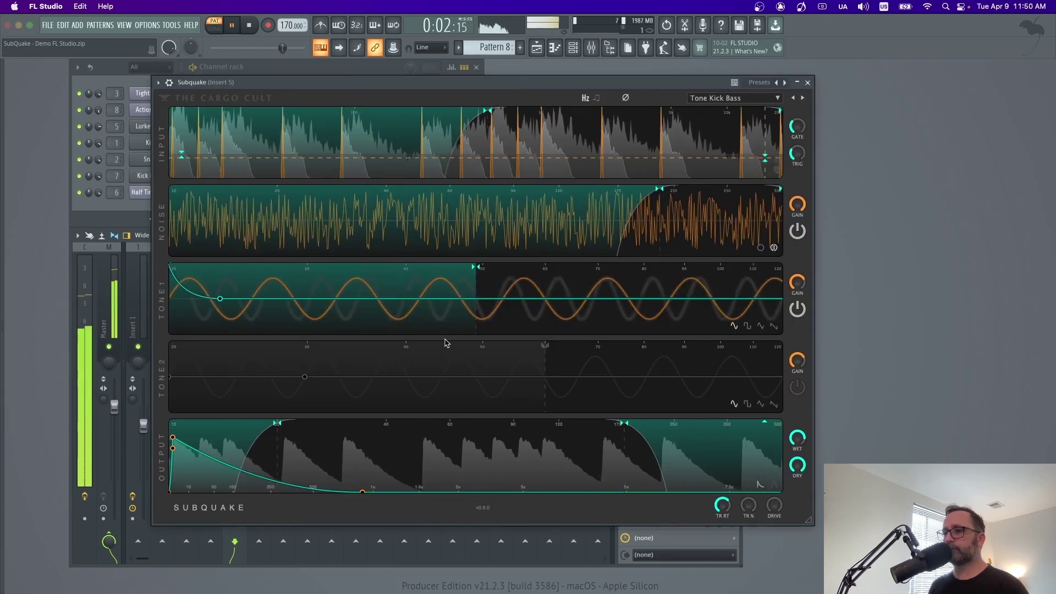
left_click_drag(805, 479, 801, 546)
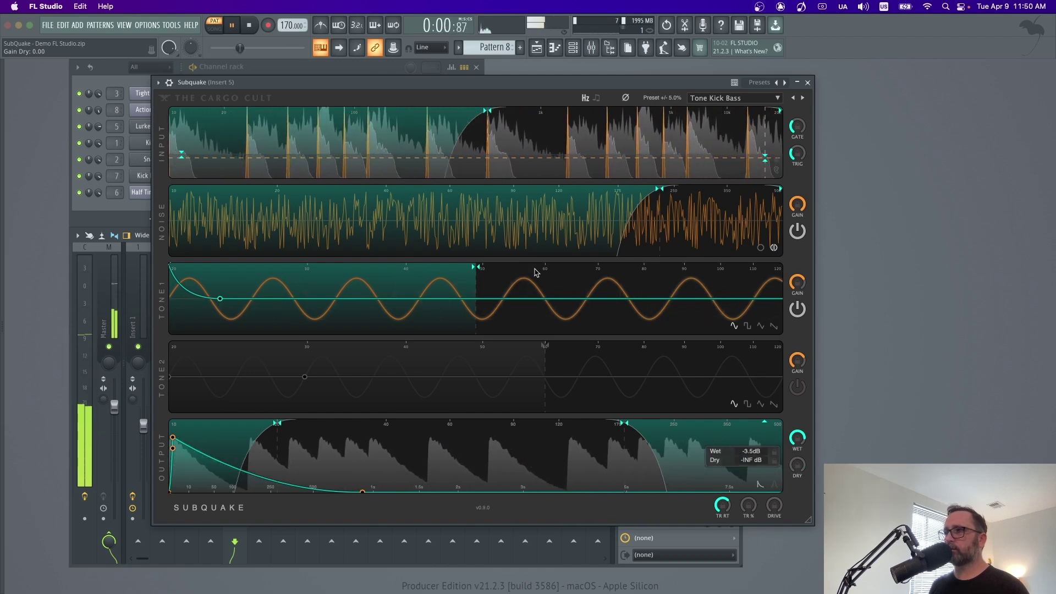
Show pitch values as notes, raise Tone 1's pitch and return it to G1+0, and switch the display back to Hz.
mouse_move(477, 270)
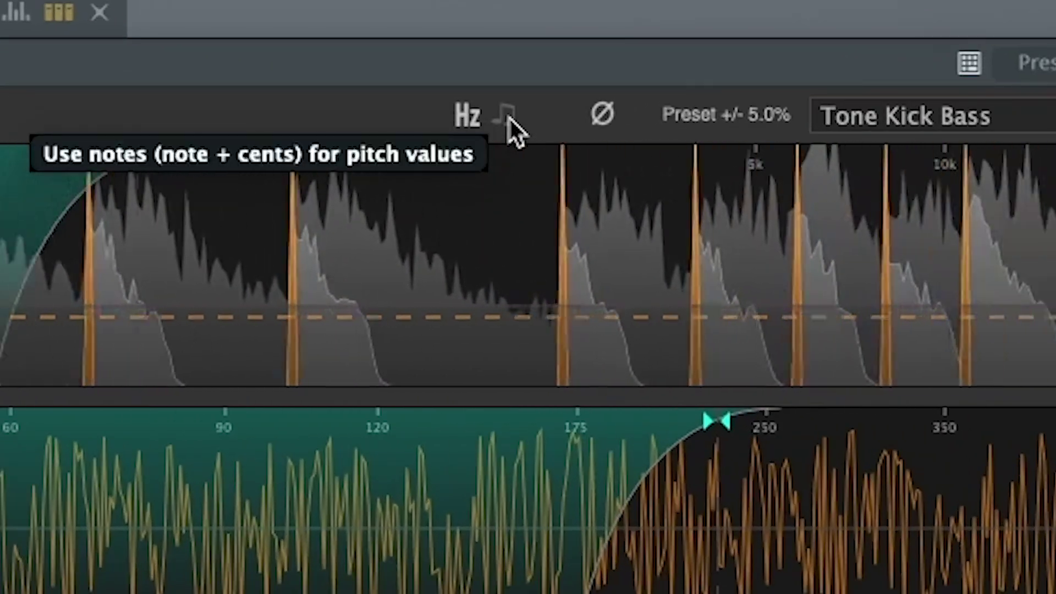
left_click(509, 117)
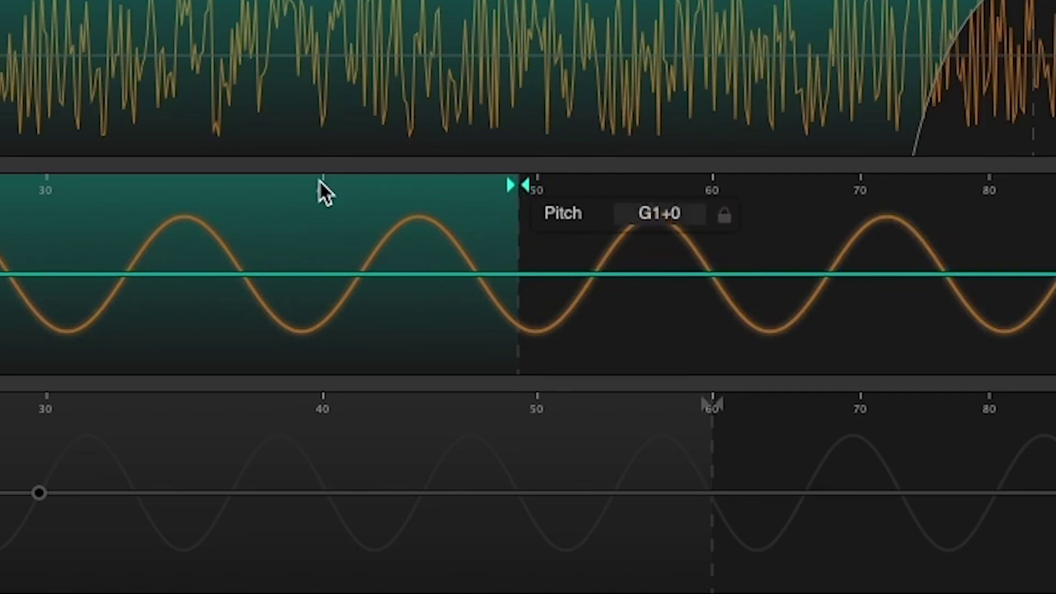
left_click_drag(519, 187, 629, 167)
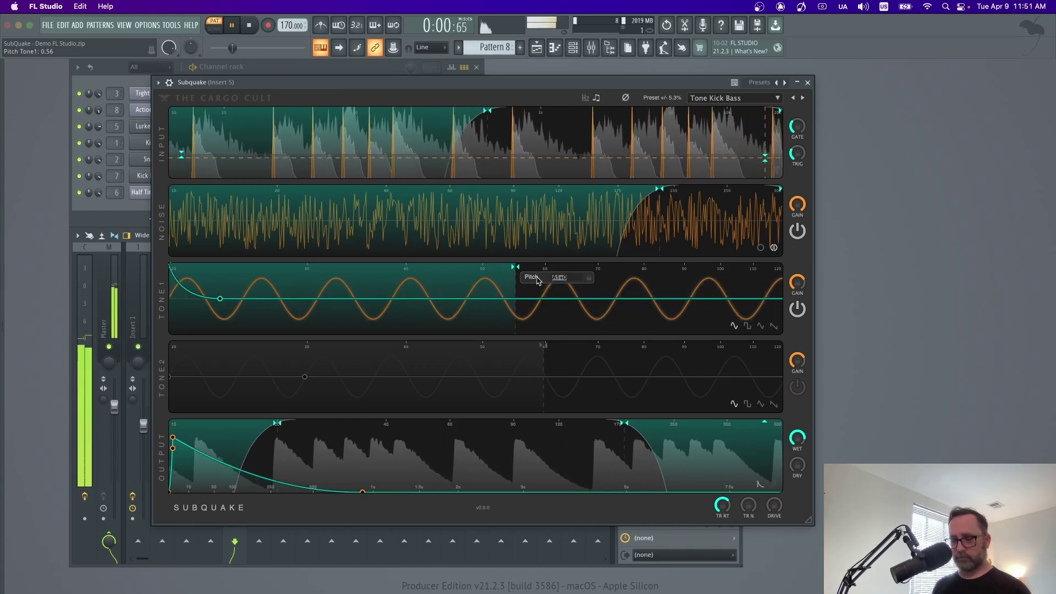
scroll(539, 281, "down", 2)
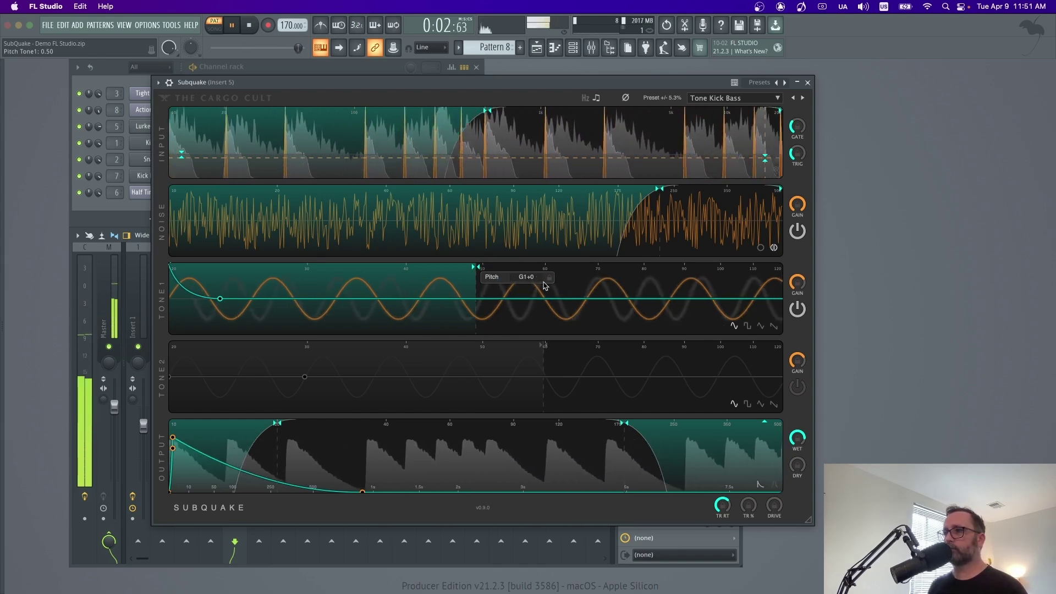
left_click(585, 99)
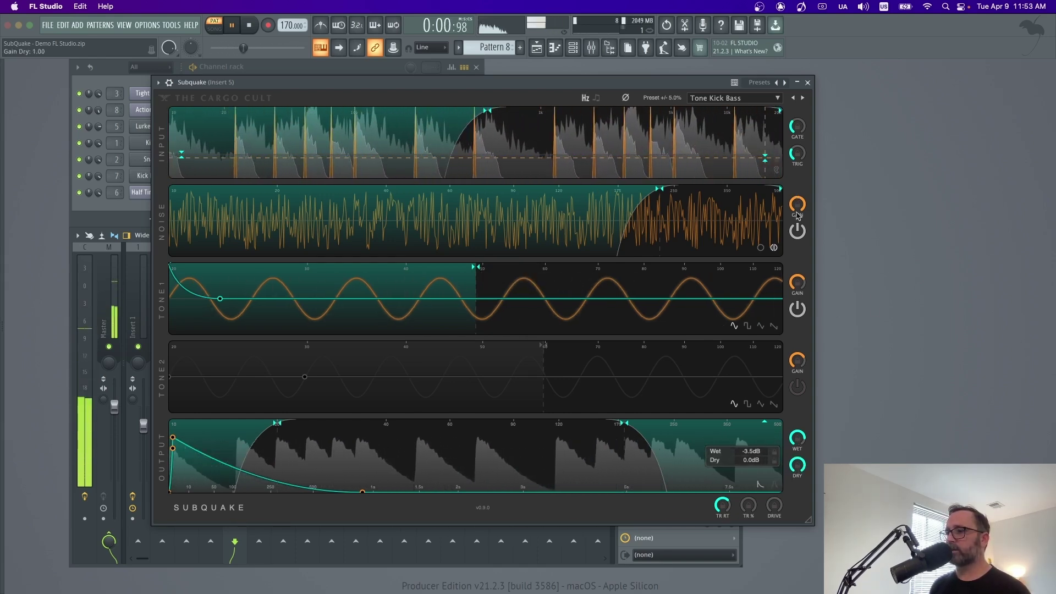
Compare the sound with the wet level at -INF dB and back at -3.5 dB, and close the Insert 5 Subquake window.
left_click_drag(797, 438, 797, 462)
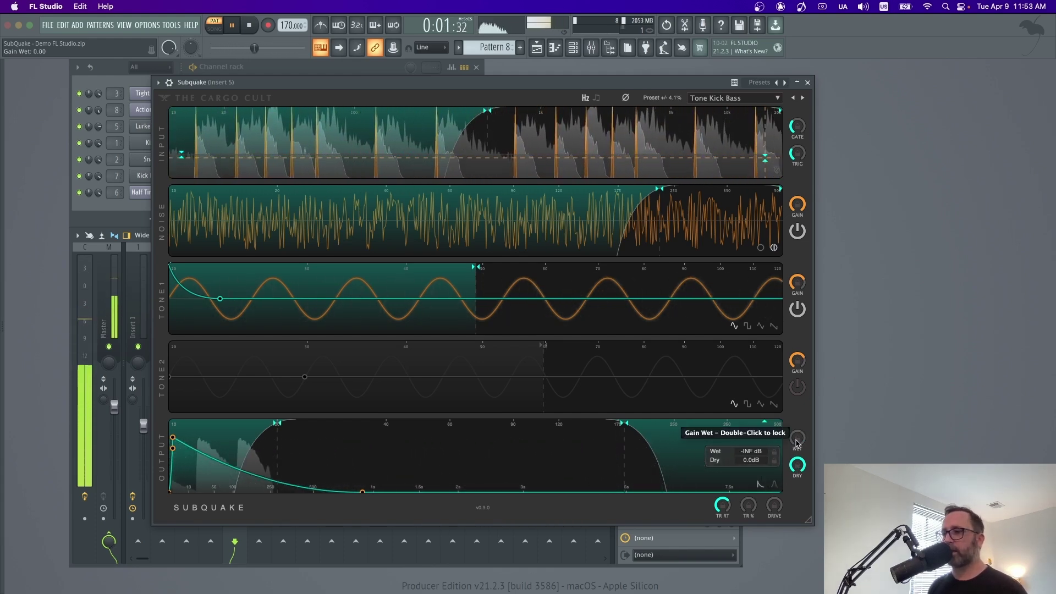
left_click_drag(797, 442, 824, 338)
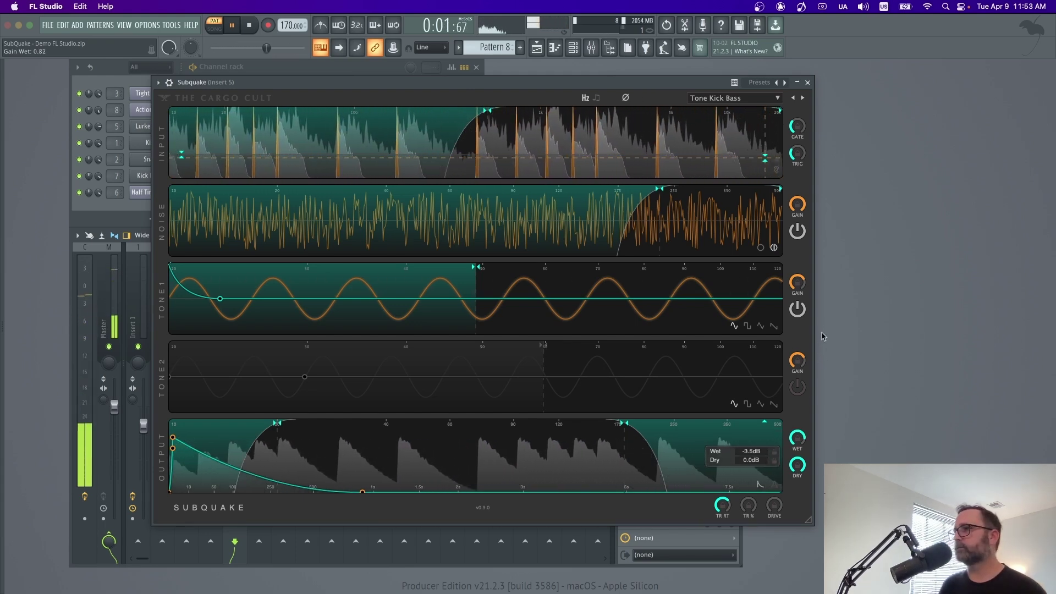
left_click(808, 82)
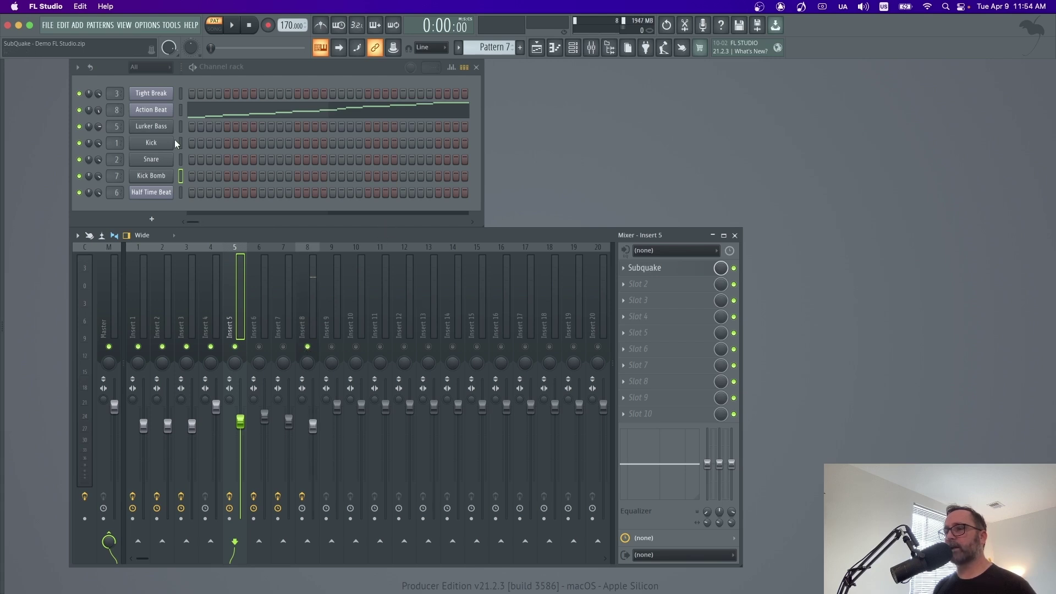
Select Insert 8, play Pattern 7 to hear the Action Beat without its effects, and stop playback.
left_click(310, 323)
key("space")
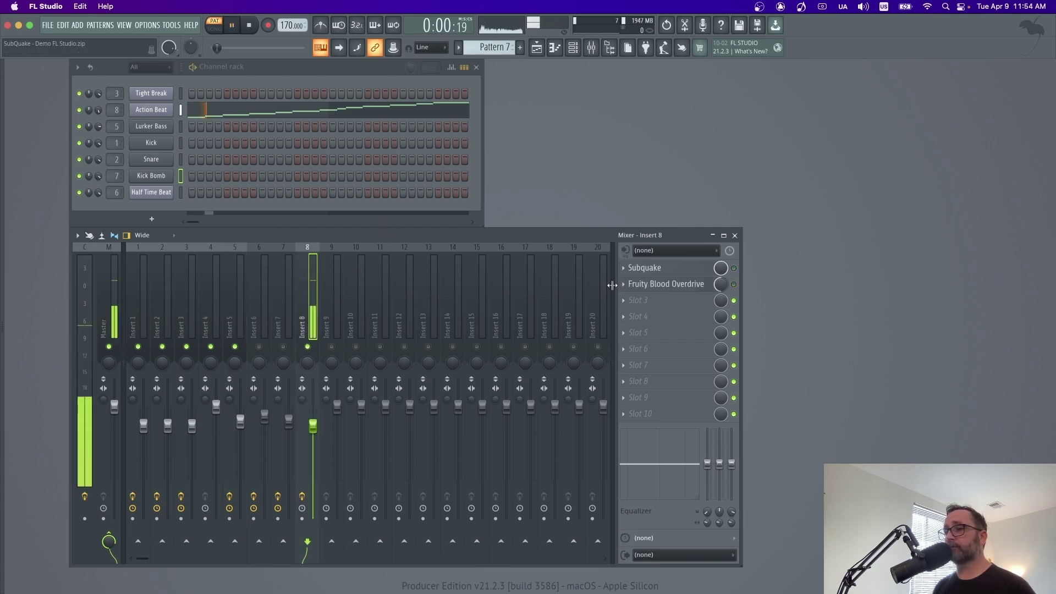
key("space")
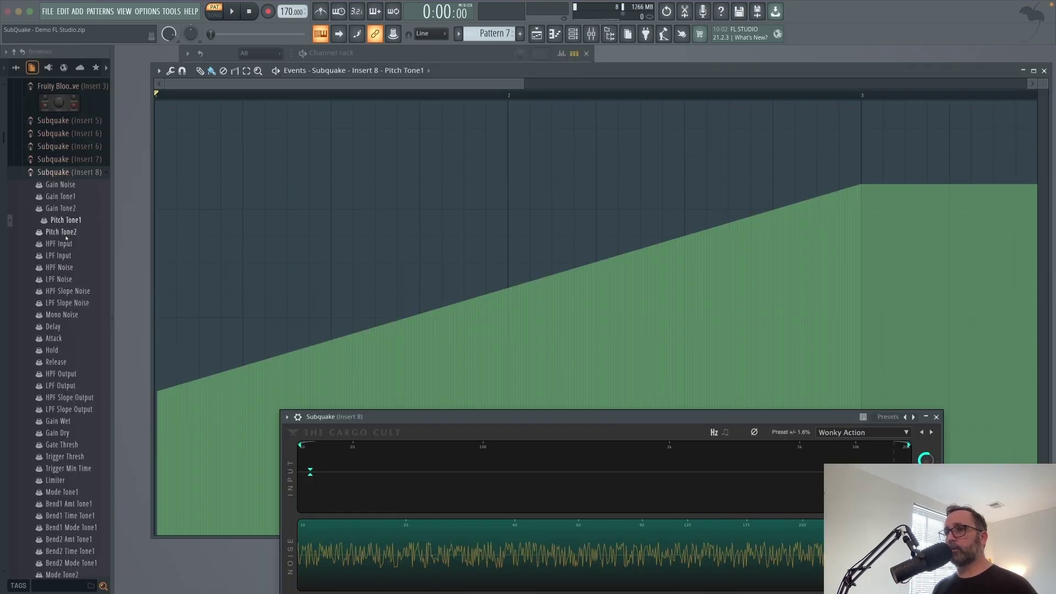
Open the Pitch Tone2 automation events of the Insert 8 Subquake and play Pattern 7 to hear the pitch rise.
right_click(64, 237)
left_click(97, 240)
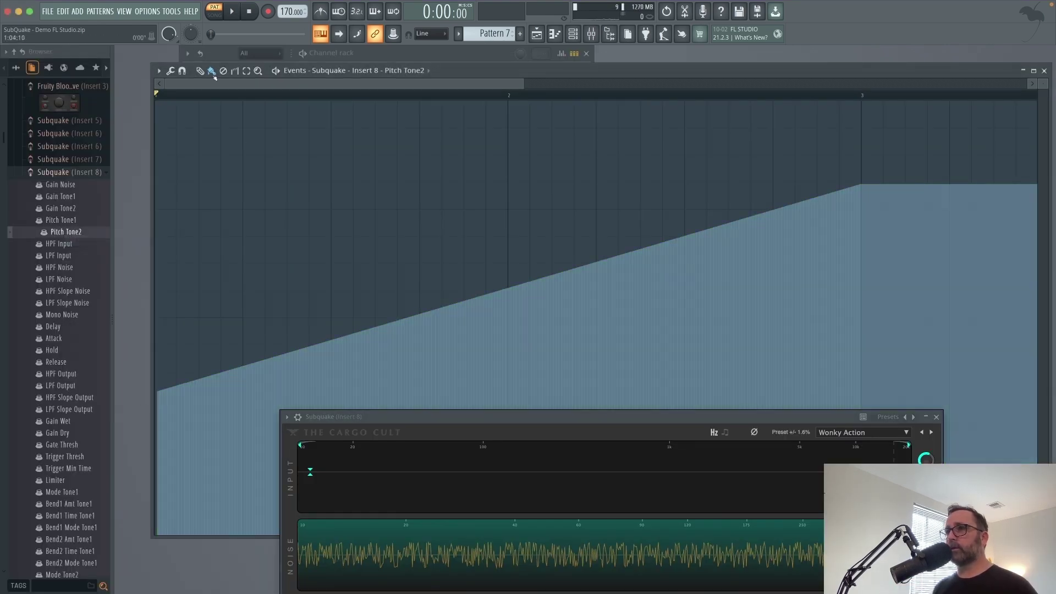
mouse_move(503, 72)
left_mouse_down()
mouse_move(526, 246)
mouse_move(483, 66)
left_mouse_up()
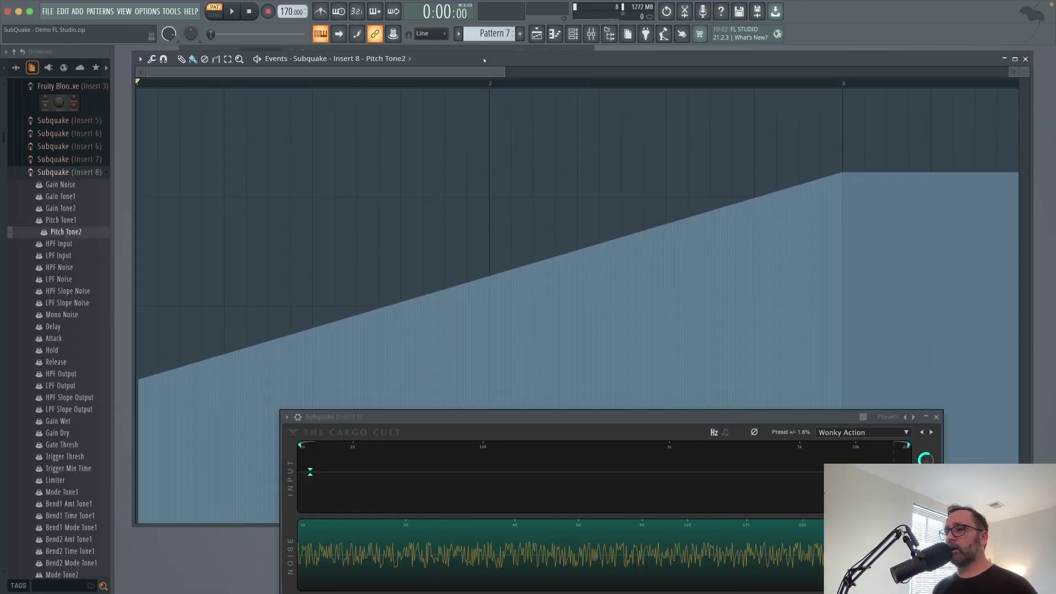
key("space")
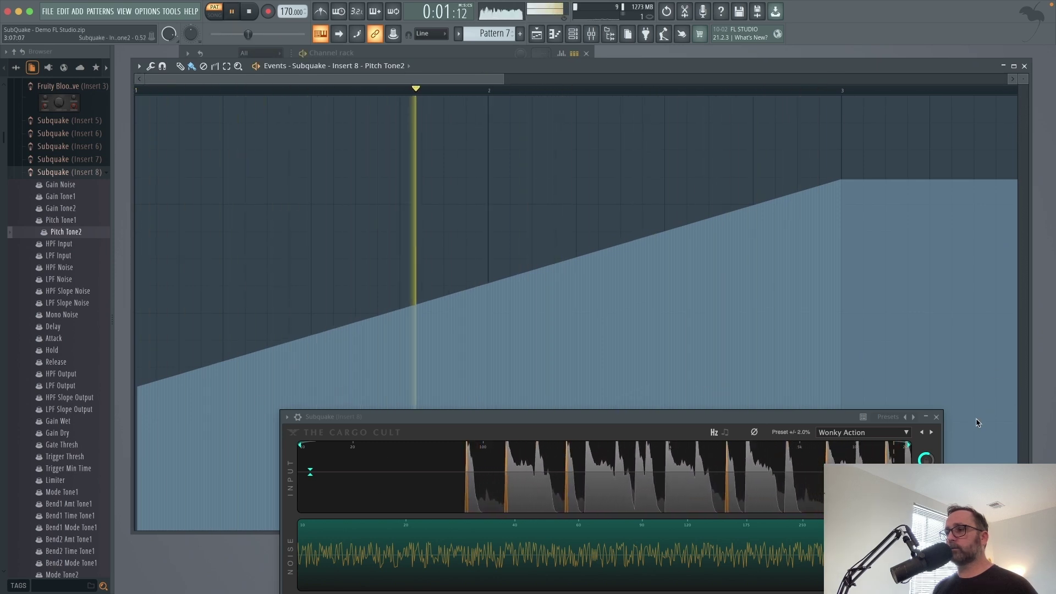
key("space")
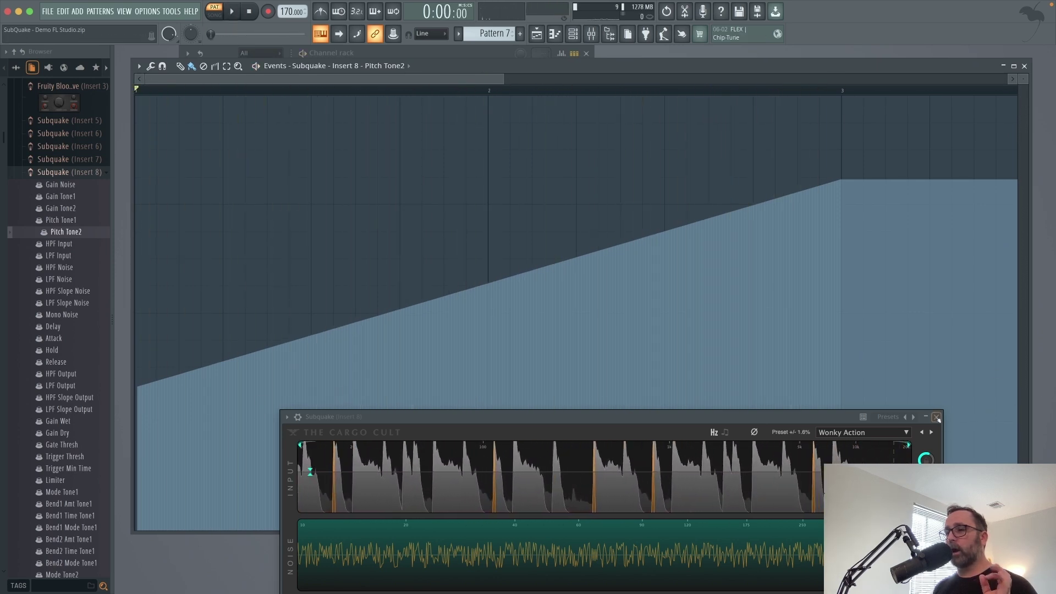
Play Pattern 7 with the Insert 8 Subquake's dry level at -INF dB, switching sidechain listening on and off.
left_click_drag(757, 420, 696, 104)
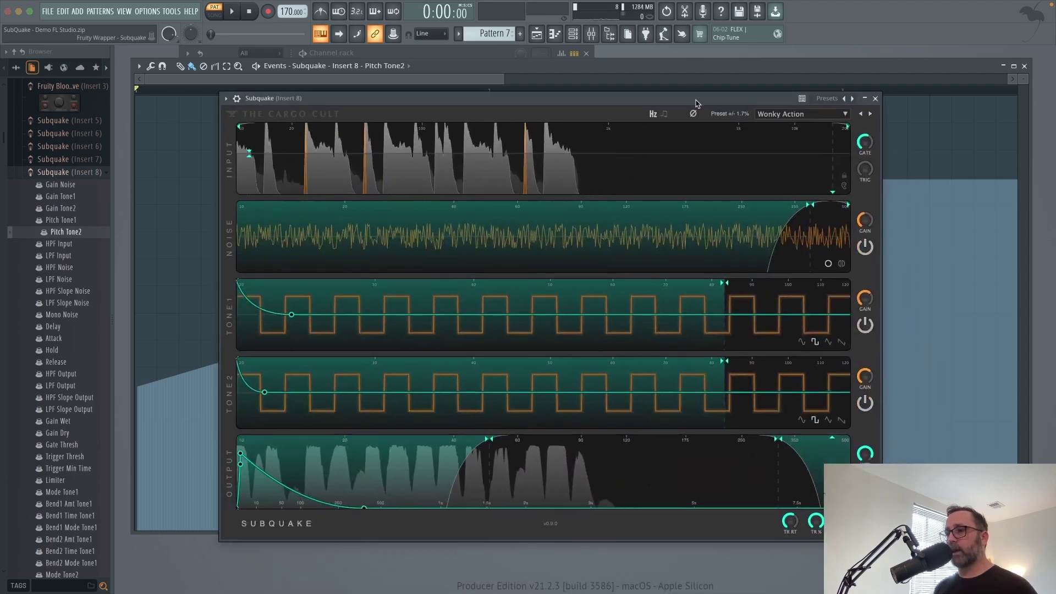
key("space")
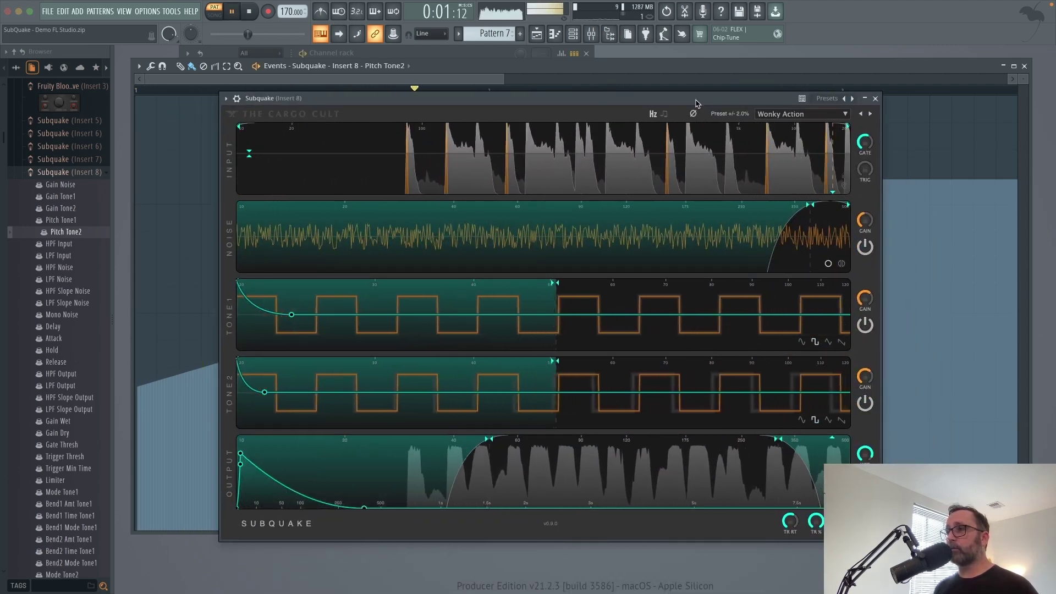
left_click(800, 452)
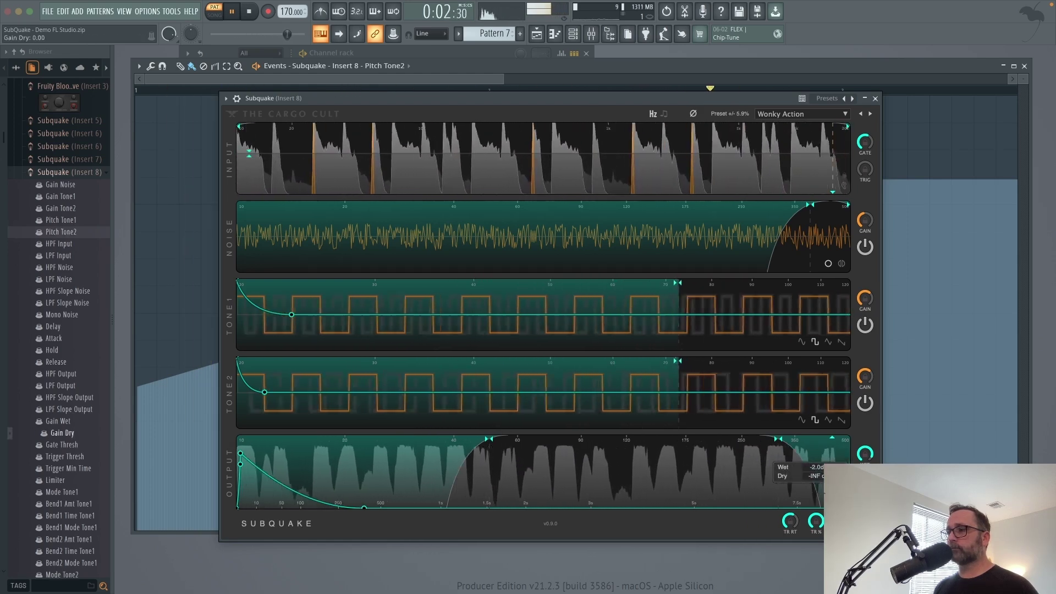
left_click(845, 186)
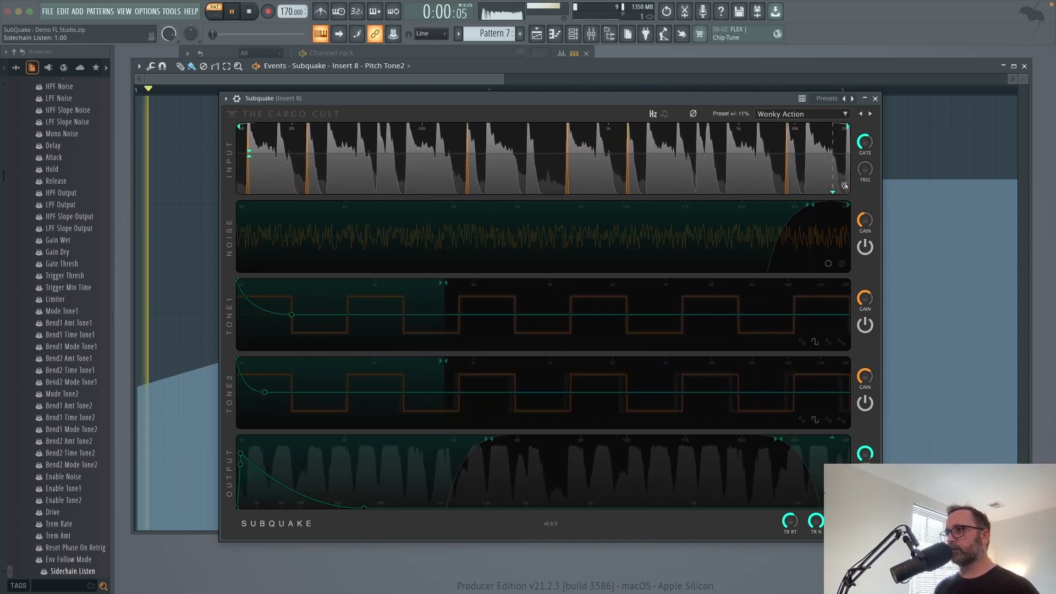
left_click(844, 186)
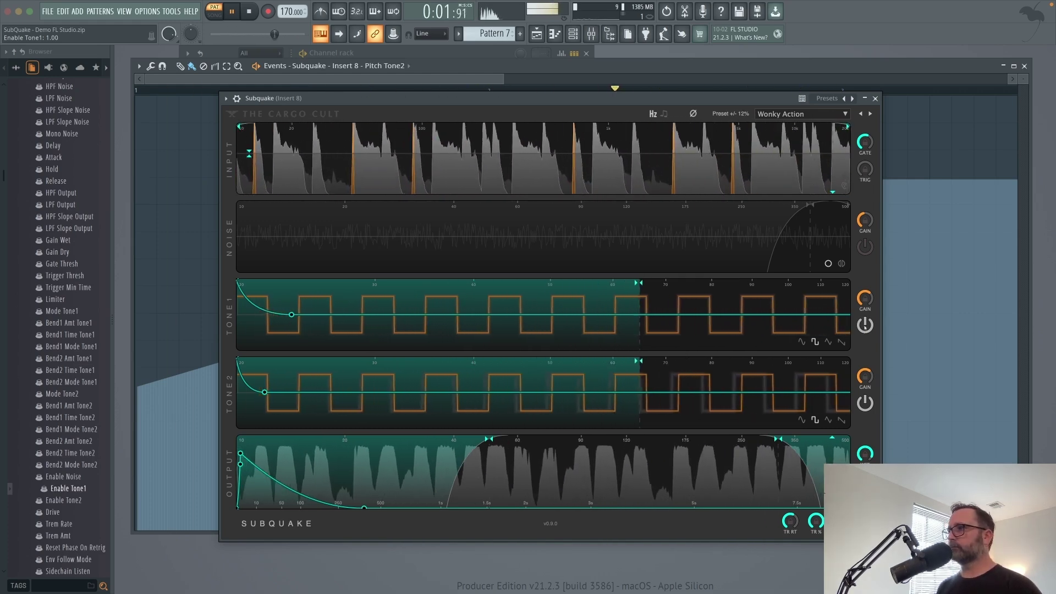
Switch off Subquake's noise, Tone 1 and Tone 2 in turn to audition the layers, and stop playback.
left_click(865, 247)
left_click(865, 325)
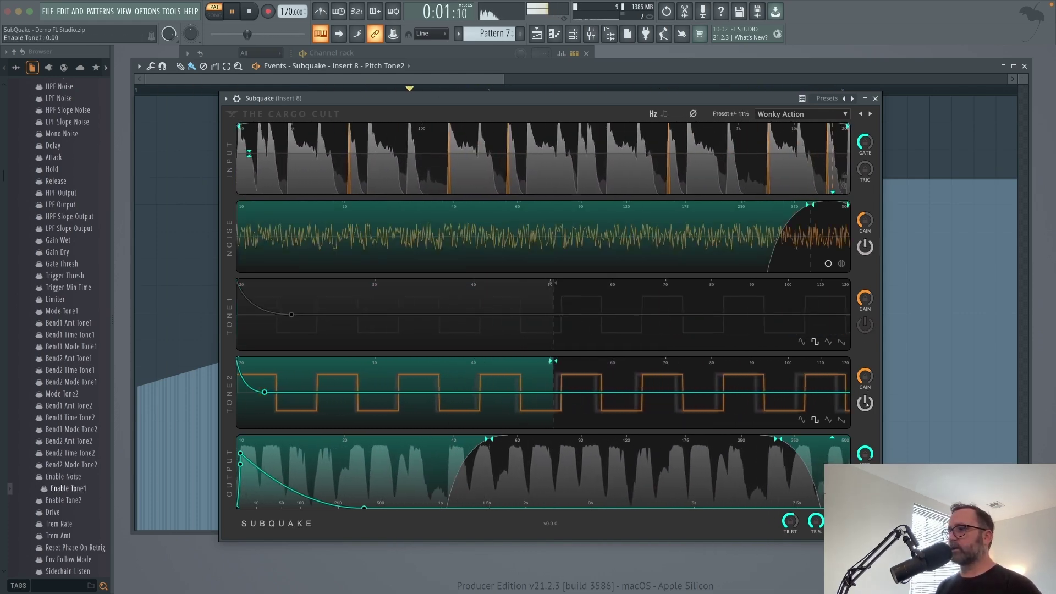
left_click(865, 403)
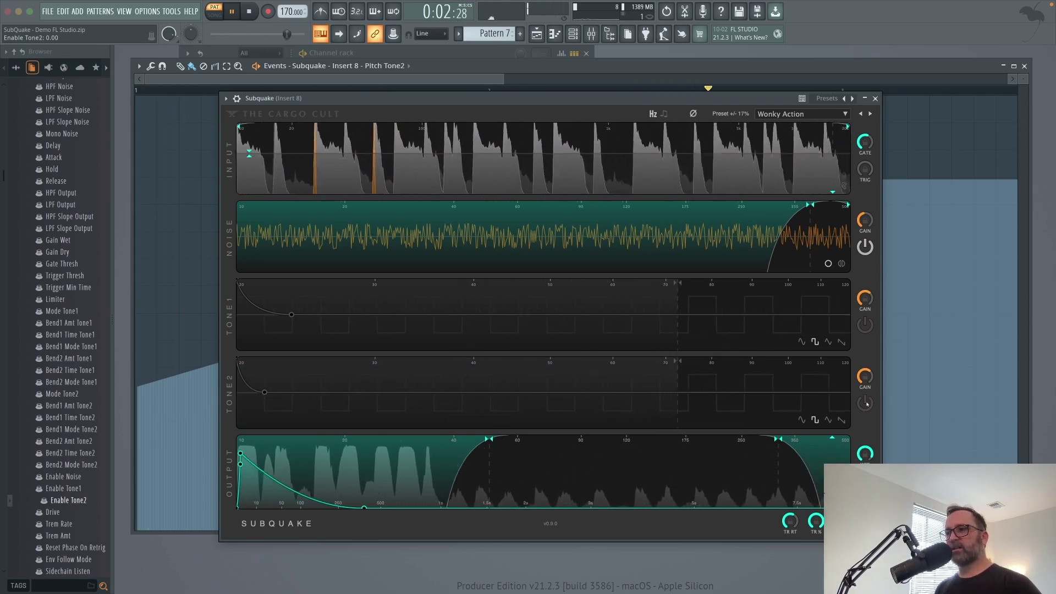
key("space")
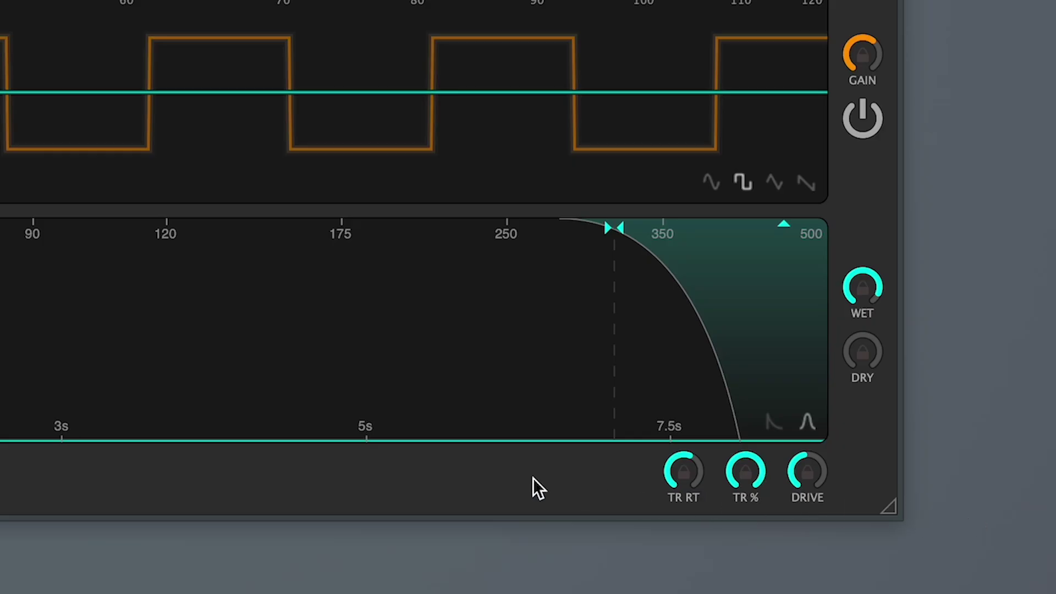
Compare the sound with Subquake's drive at 0% and 47%, and set the drive to 41%.
left_click_drag(815, 493, 806, 593)
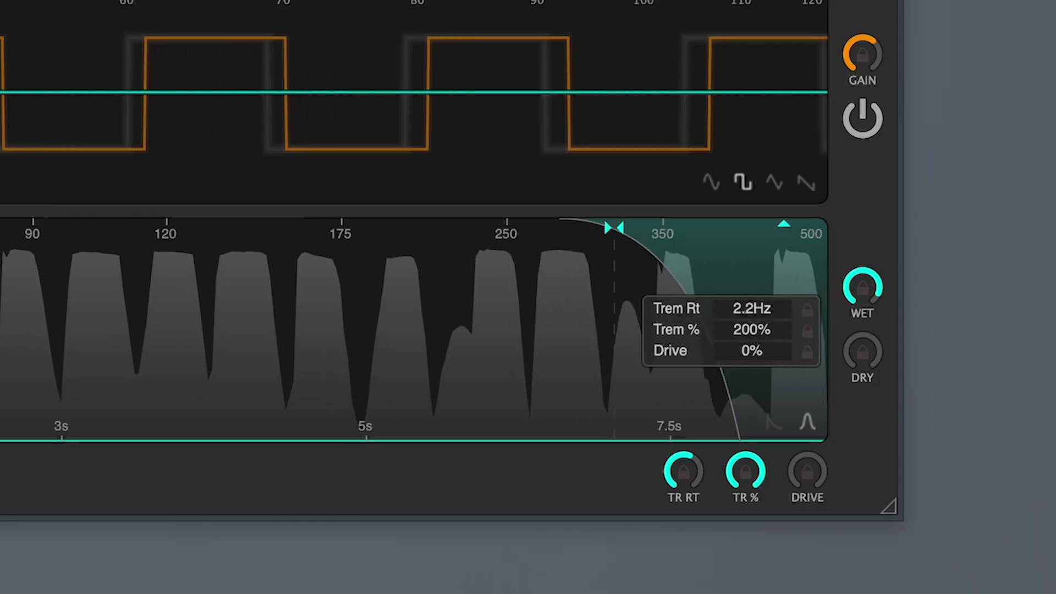
left_click_drag(804, 592, 803, 300)
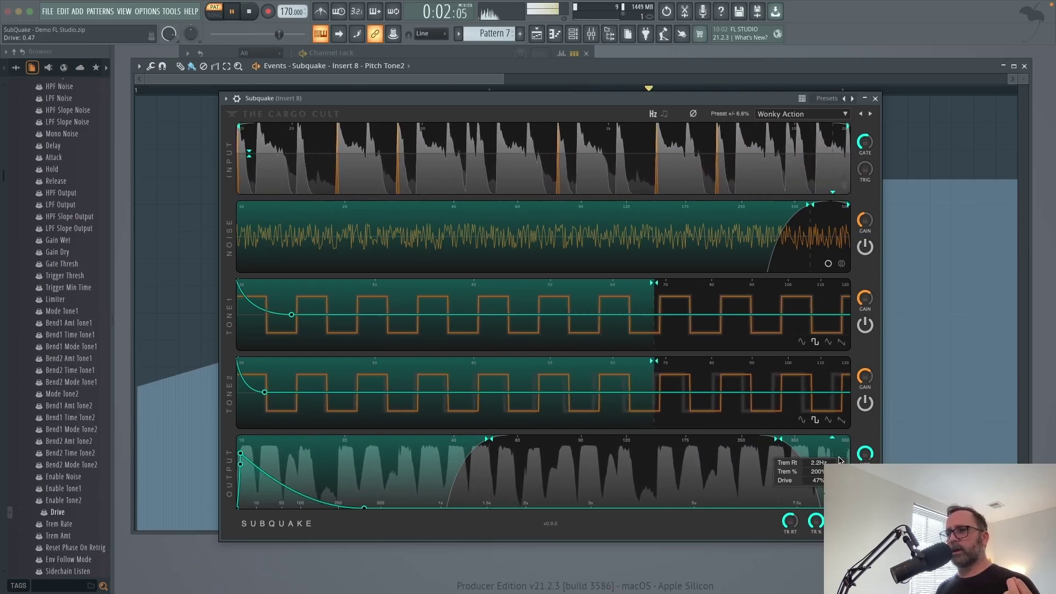
left_click_drag(840, 460, 840, 459)
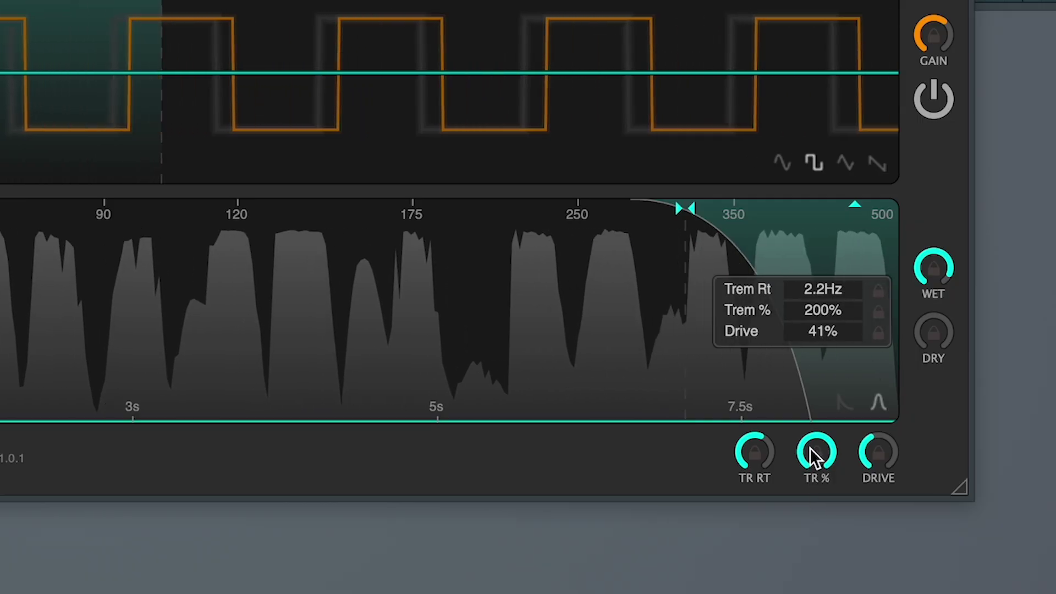
Drop the tremolo amount to 0% for comparison and raise it again, and adjust the release point of the output envelope.
left_click_drag(811, 447, 814, 593)
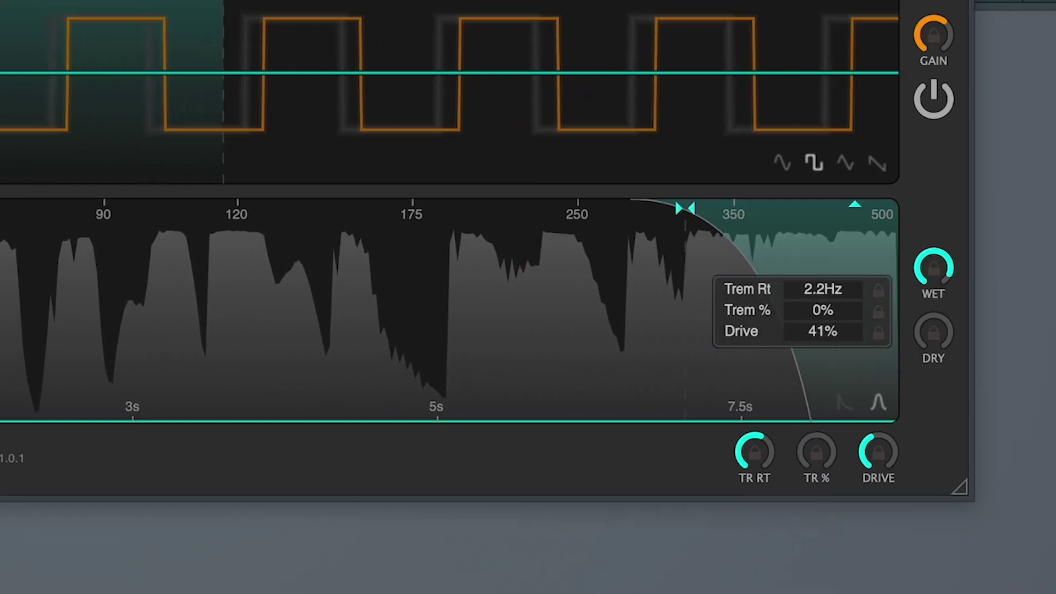
left_click_drag(813, 593, 801, 352)
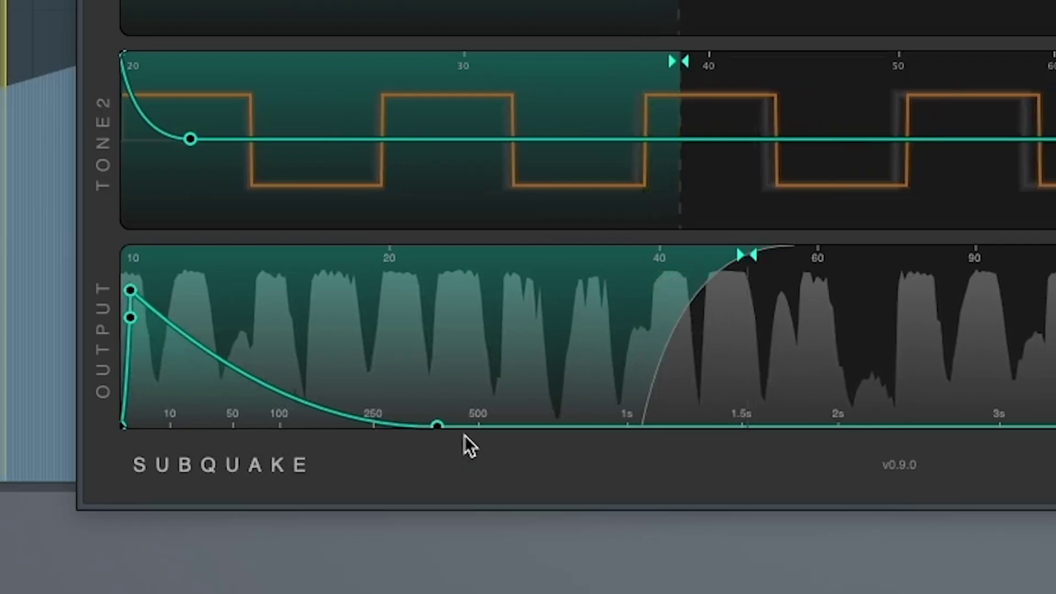
mouse_move(363, 507)
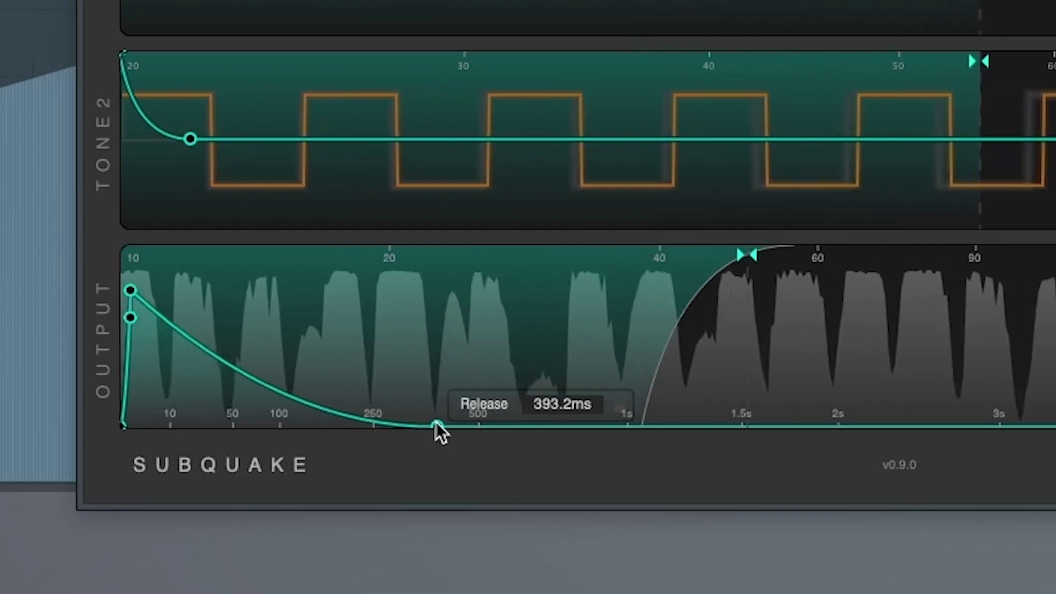
left_click_drag(436, 421, 438, 489)
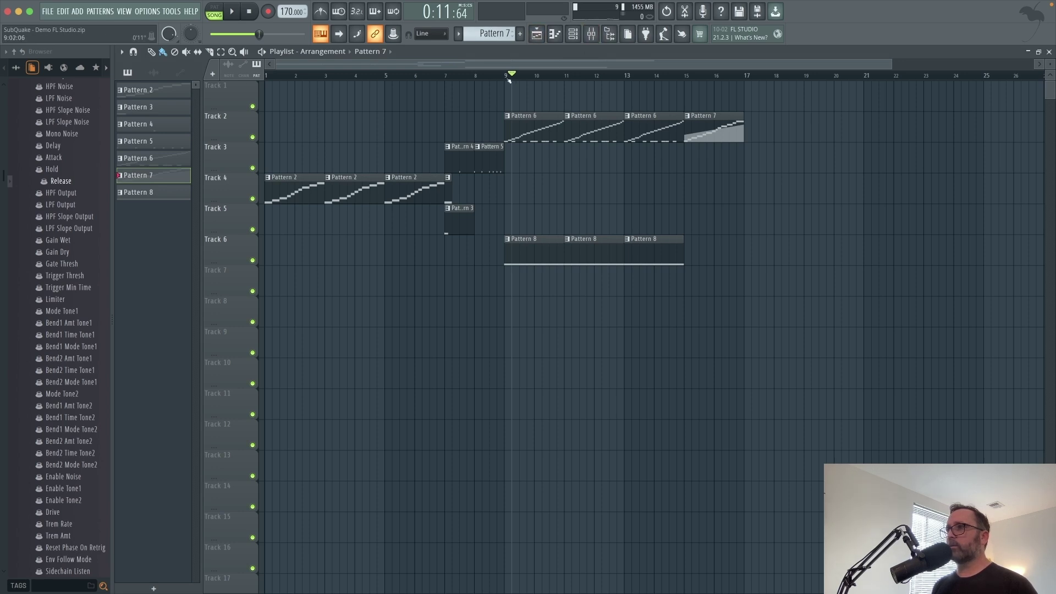
Select bars 9 to 17 in the Playlist, return to the song start and play the whole arrangement.
left_click_drag(509, 81, 730, 89)
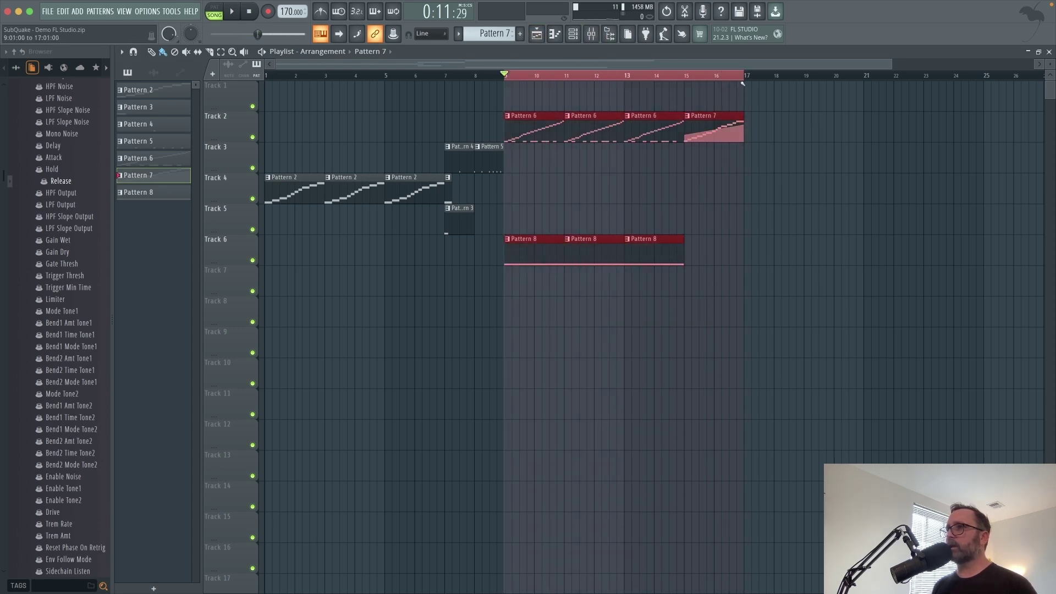
left_click(248, 11)
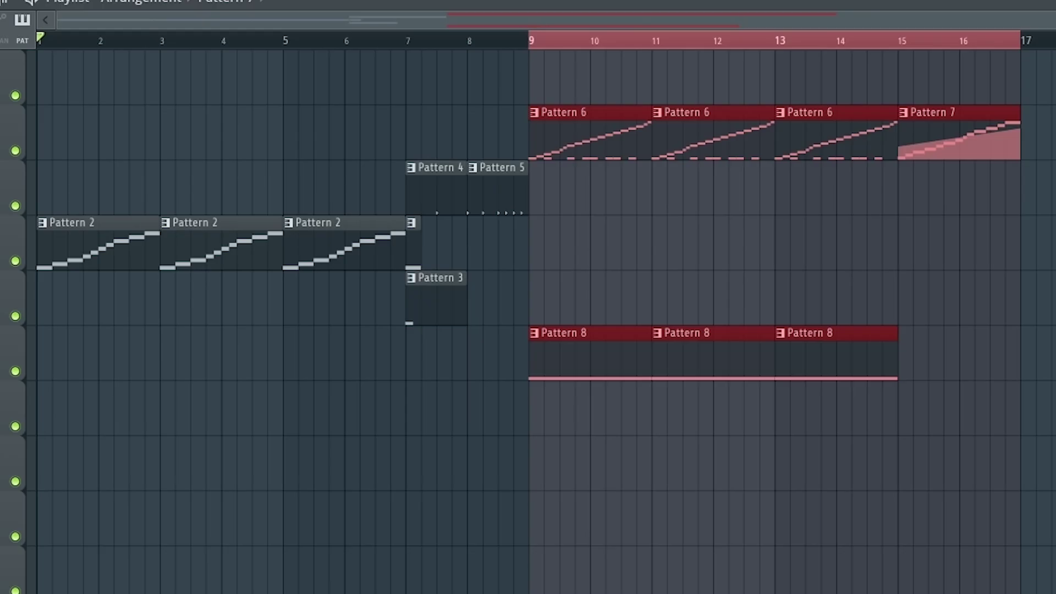
key("space")
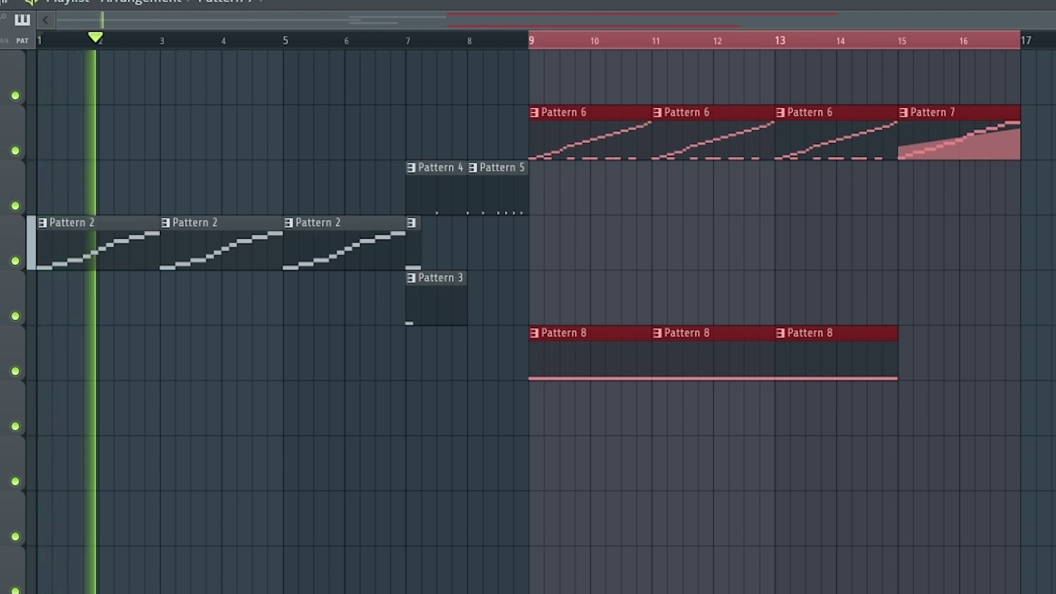